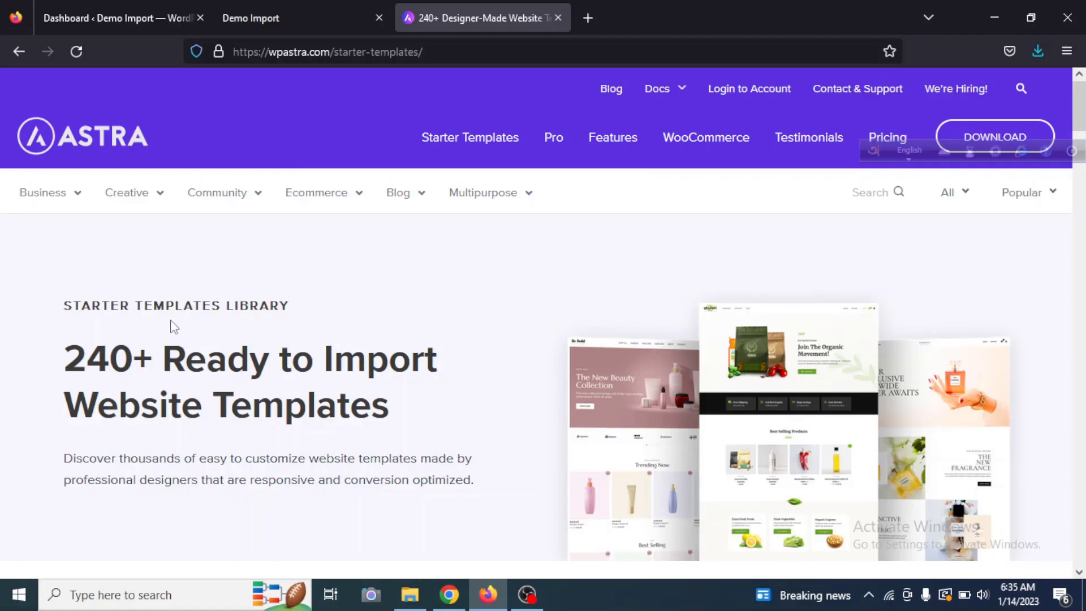
Look through the first page of Astra's starter templates library, comparing the free and premium website designs
{"action": "scroll", "coordinate": [310, 323], "scroll_direction": "down", "scroll_amount": 5}
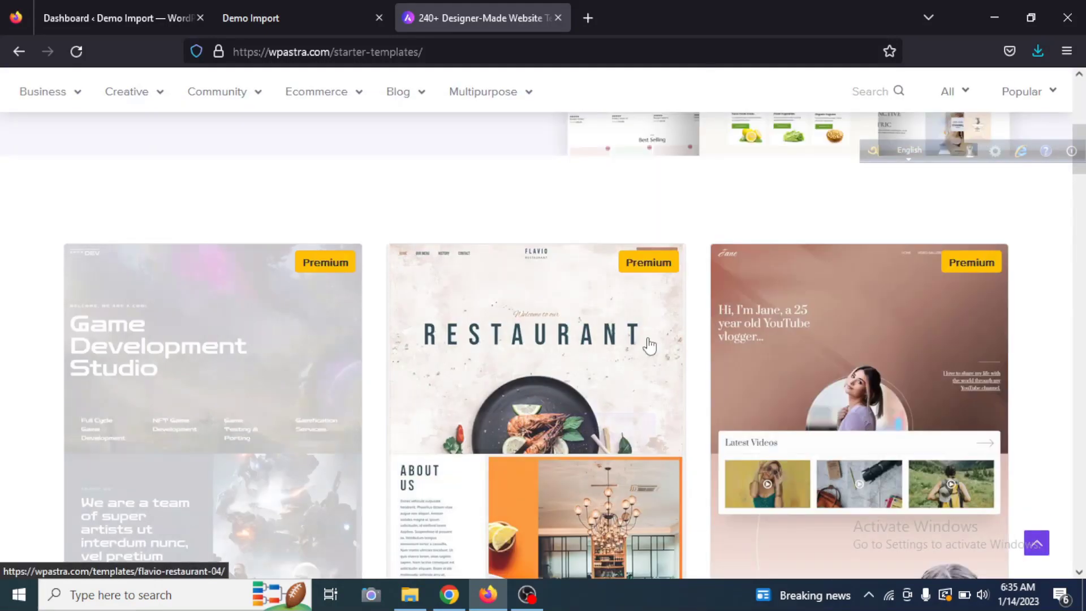
{"action": "mouse_move", "coordinate": [822, 352]}
{"action": "scroll", "coordinate": [822, 351], "scroll_direction": "down", "scroll_amount": 5}
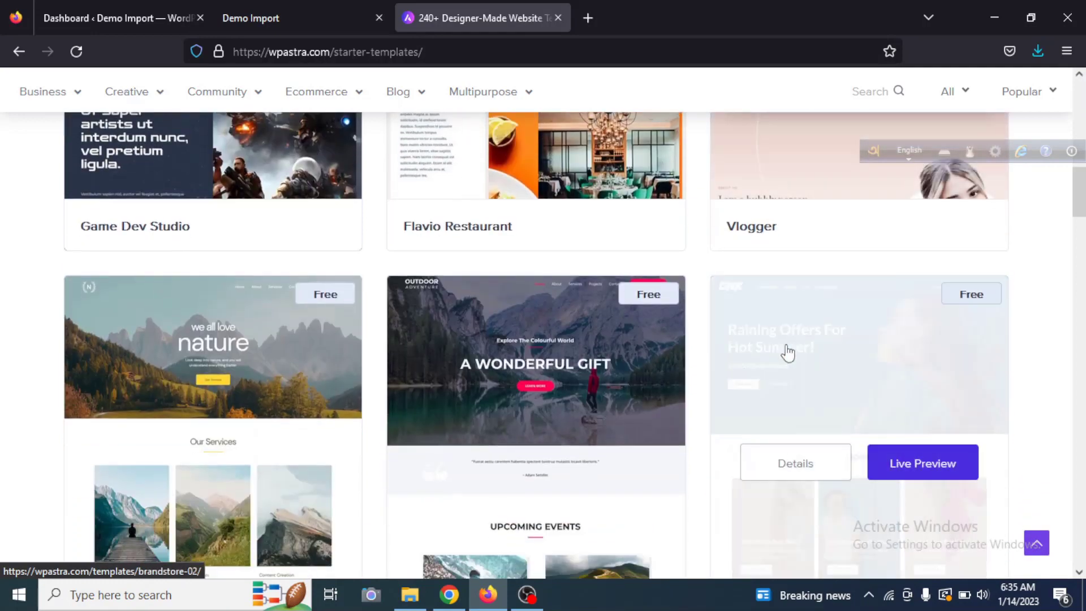
{"action": "mouse_move", "coordinate": [851, 371]}
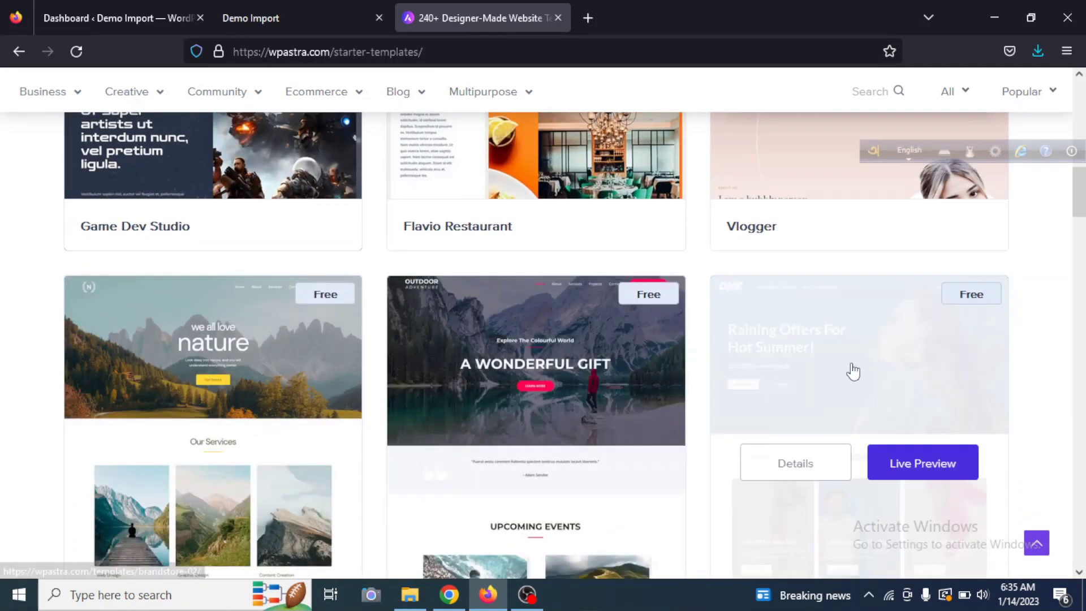
{"action": "scroll", "coordinate": [852, 368], "scroll_direction": "down", "scroll_amount": 4}
{"action": "scroll", "coordinate": [854, 368], "scroll_direction": "down", "scroll_amount": 5}
{"action": "mouse_move", "coordinate": [572, 340]}
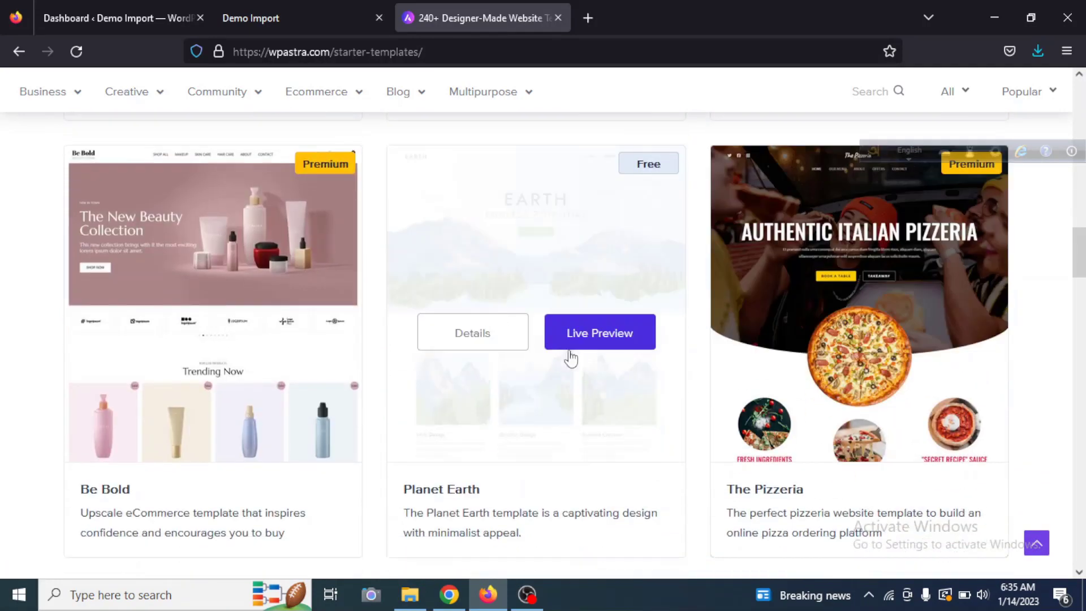
{"action": "scroll", "coordinate": [657, 398], "scroll_direction": "down", "scroll_amount": 8}
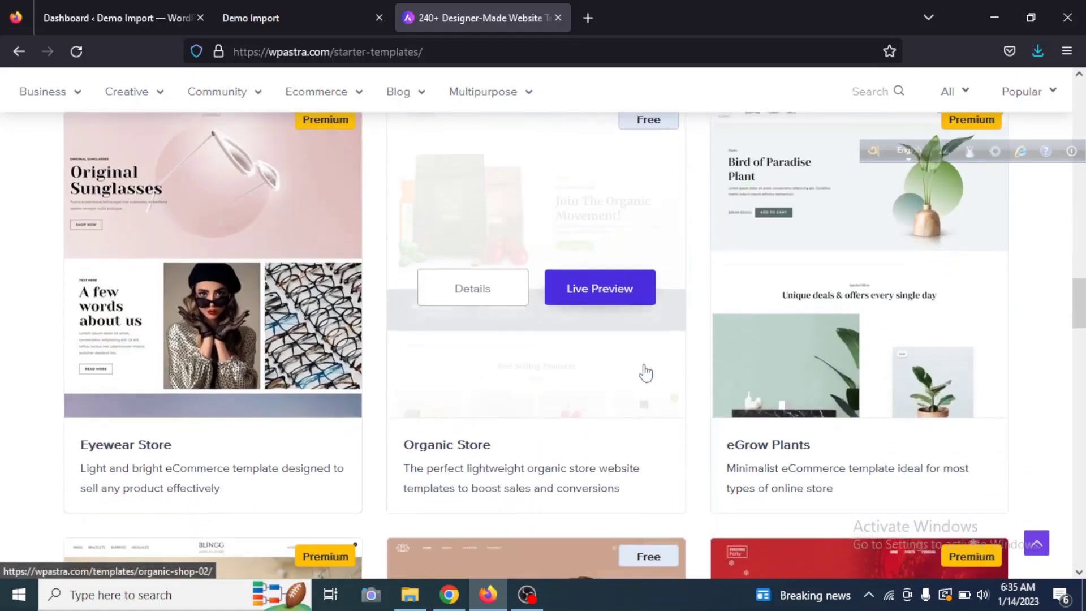
{"action": "scroll", "coordinate": [642, 368], "scroll_direction": "down", "scroll_amount": 8}
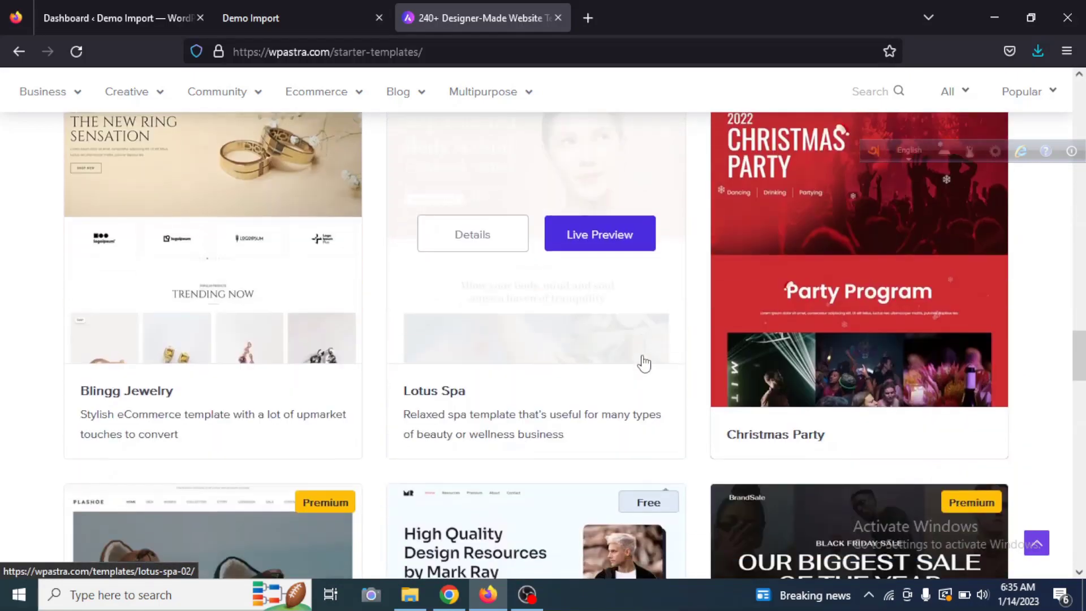
{"action": "mouse_move", "coordinate": [742, 382]}
{"action": "scroll", "coordinate": [678, 391], "scroll_direction": "up", "scroll_amount": 5}
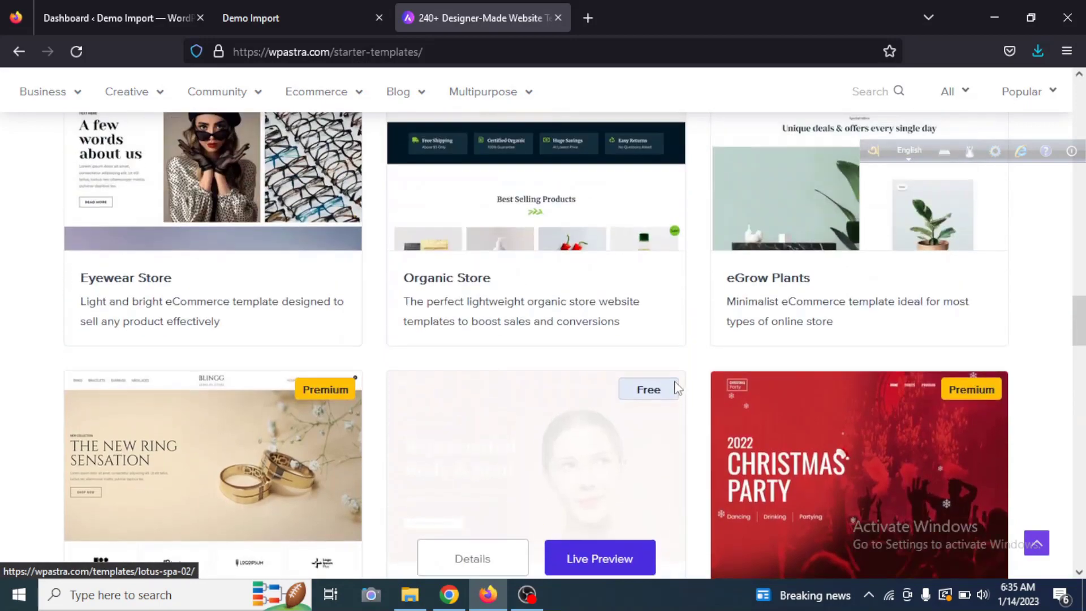
{"action": "scroll", "coordinate": [650, 373], "scroll_direction": "down", "scroll_amount": 5}
{"action": "mouse_move", "coordinate": [651, 376]}
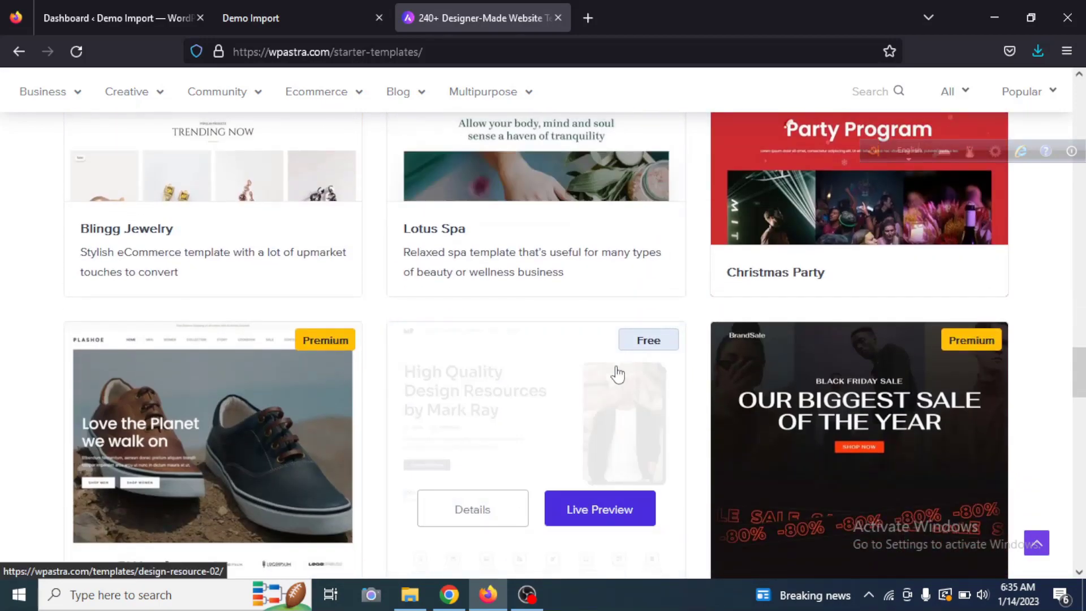
{"action": "scroll", "coordinate": [656, 374], "scroll_direction": "down", "scroll_amount": 6}
{"action": "scroll", "coordinate": [678, 371], "scroll_direction": "down", "scroll_amount": 5}
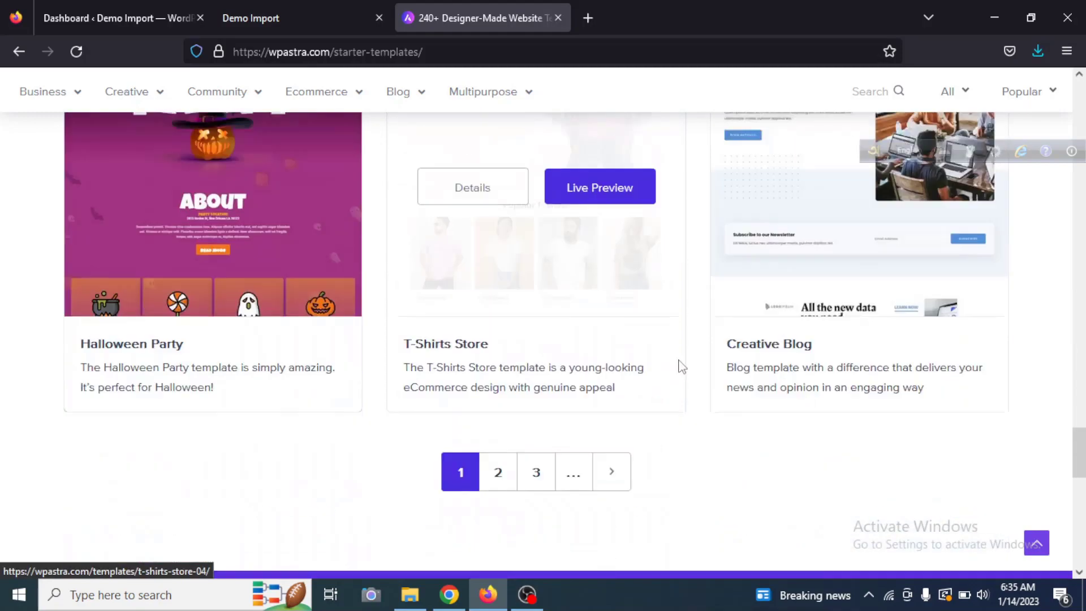
{"action": "scroll", "coordinate": [730, 371], "scroll_direction": "up", "scroll_amount": 20}
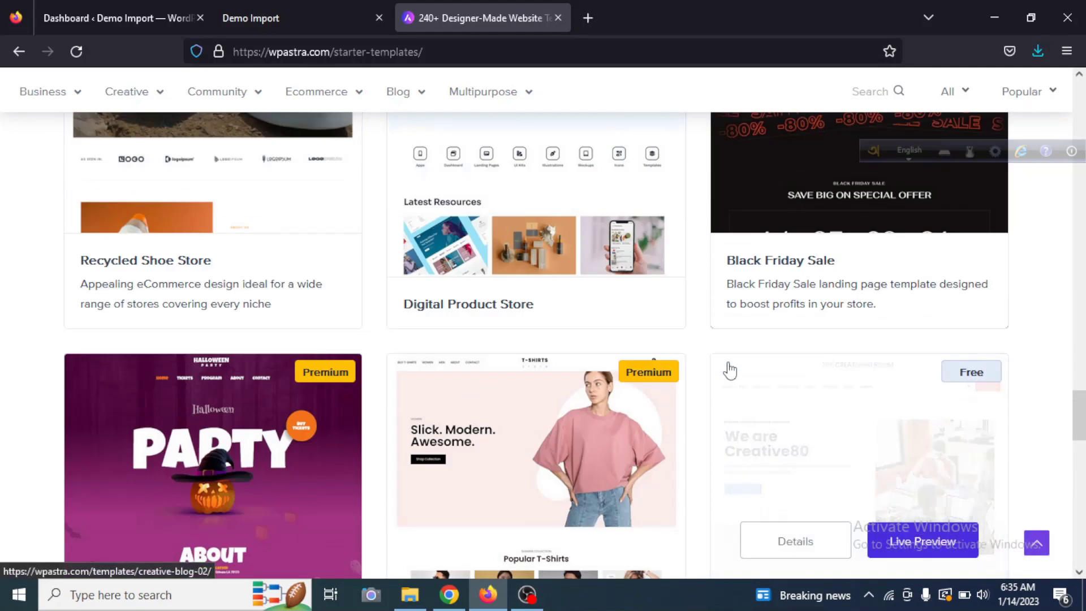
{"action": "scroll", "coordinate": [729, 370], "scroll_direction": "up", "scroll_amount": 12}
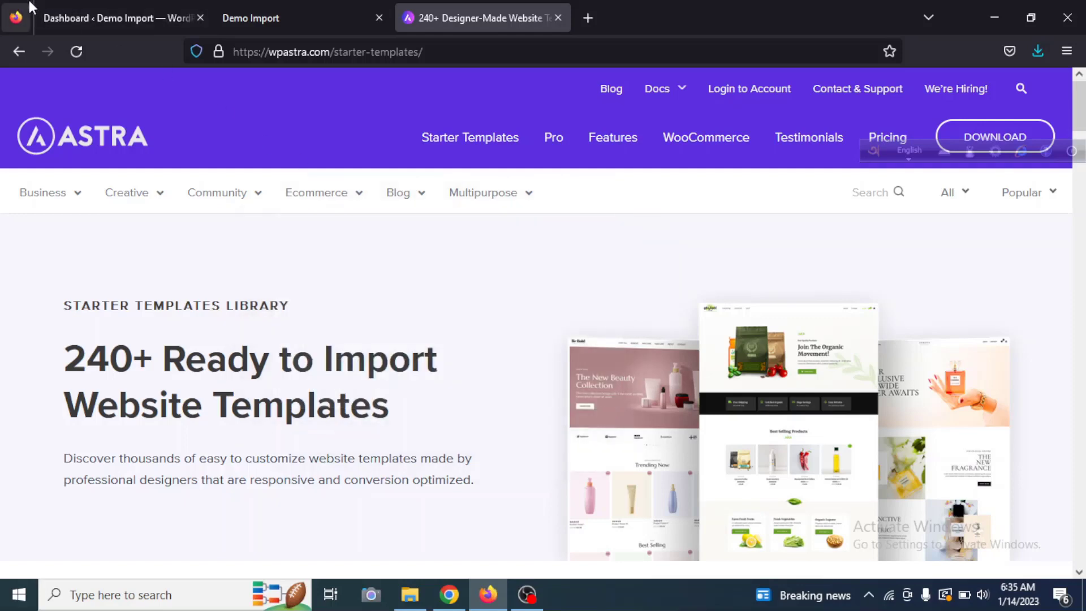
Switch to the WordPress dashboard and open the page for adding new themes
{"action": "left_click", "coordinate": [94, 11]}
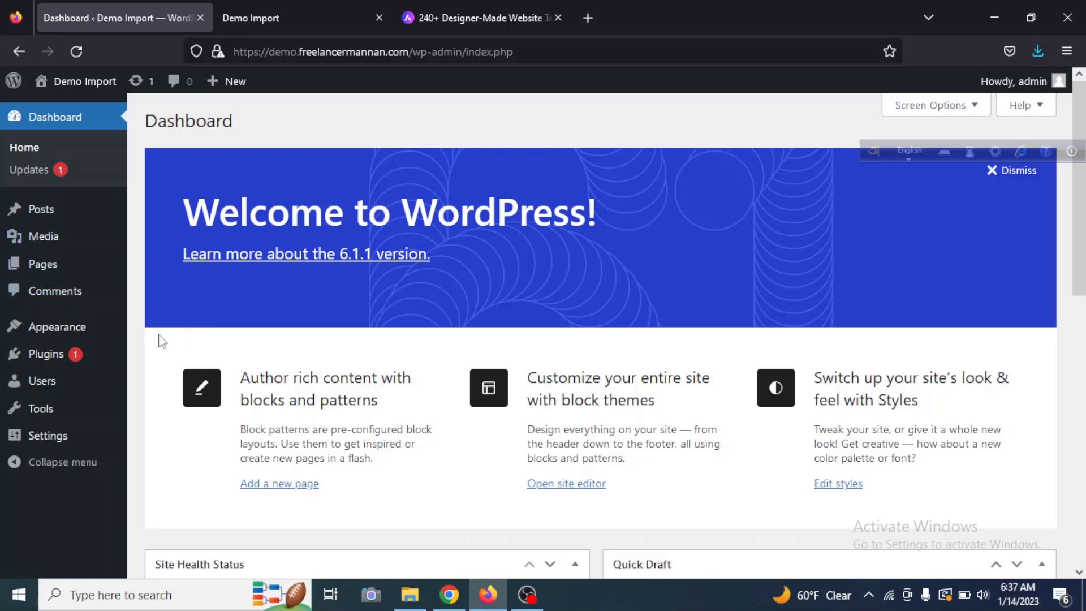
{"action": "mouse_move", "coordinate": [74, 342]}
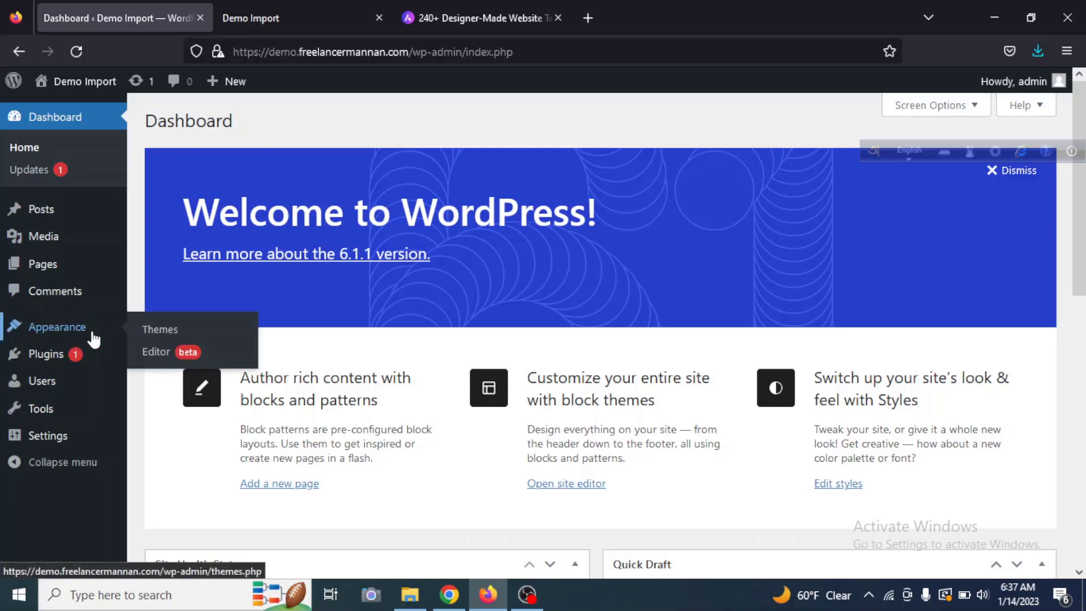
{"action": "left_click", "coordinate": [160, 333]}
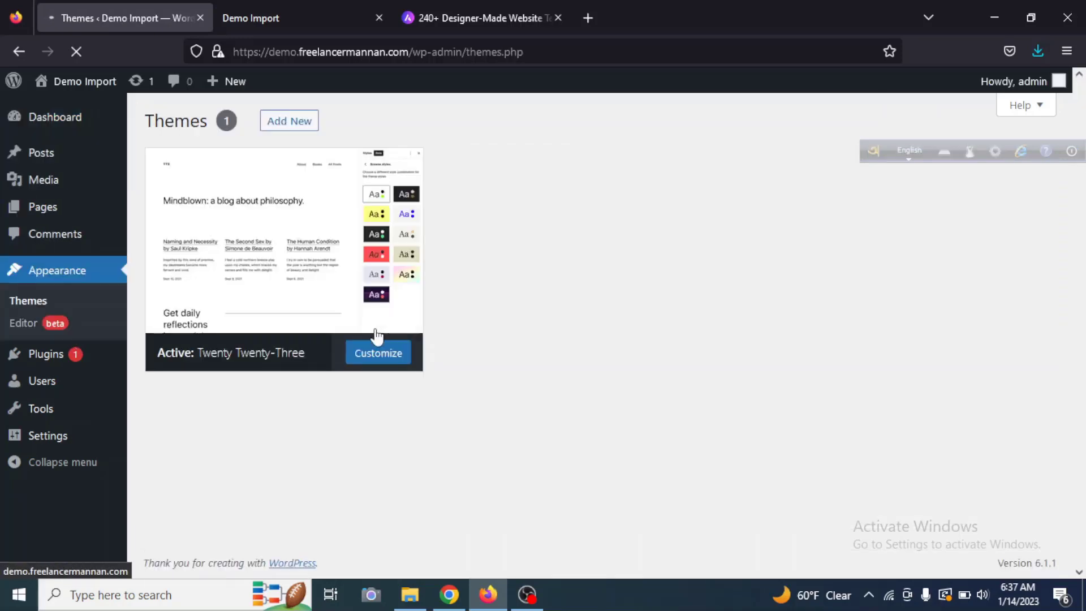
{"action": "left_click", "coordinate": [374, 332]}
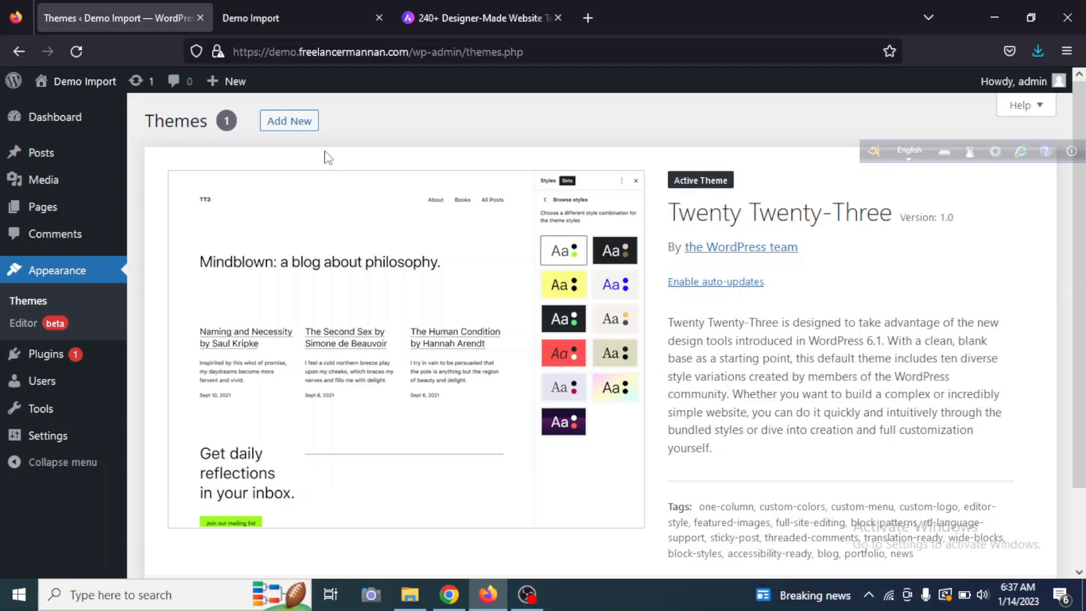
{"action": "left_click", "coordinate": [290, 121]}
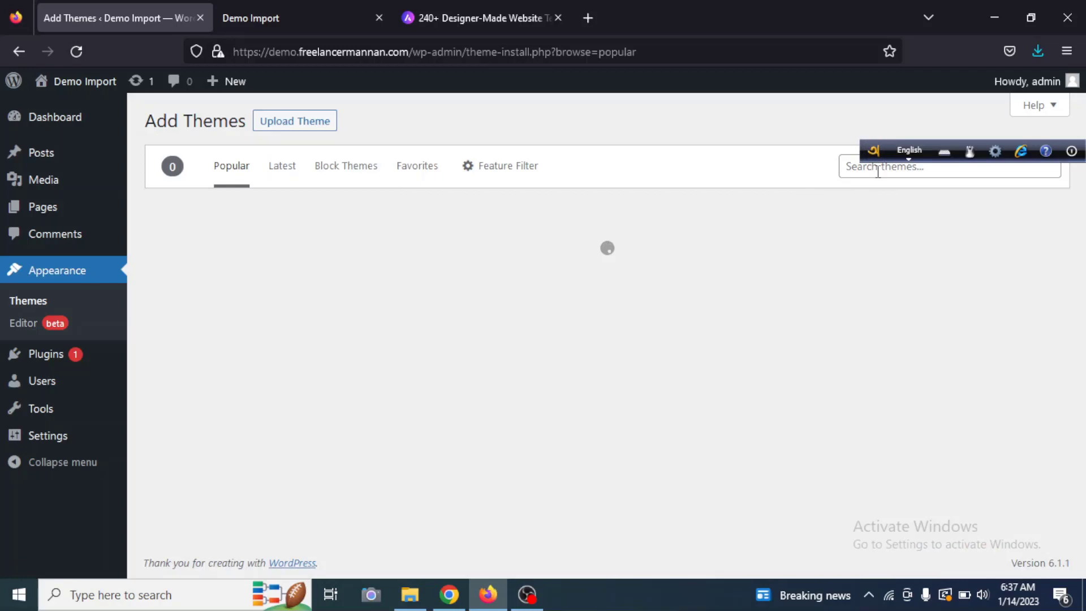
Search the theme directory for "astra", then install and activate the Astra theme
{"action": "left_click", "coordinate": [878, 170]}
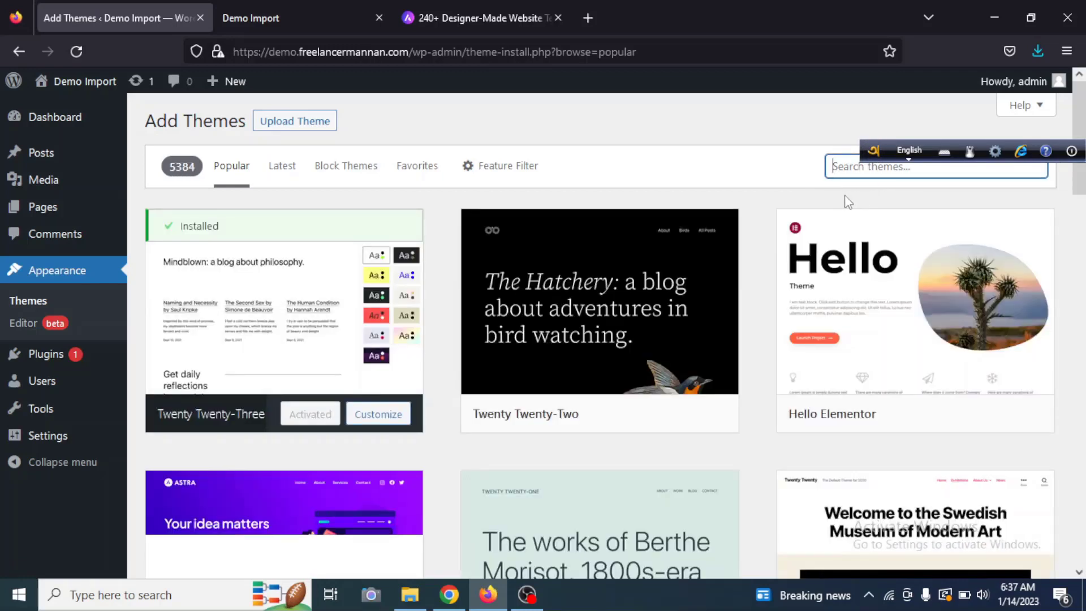
{"action": "type", "text": "astra"}
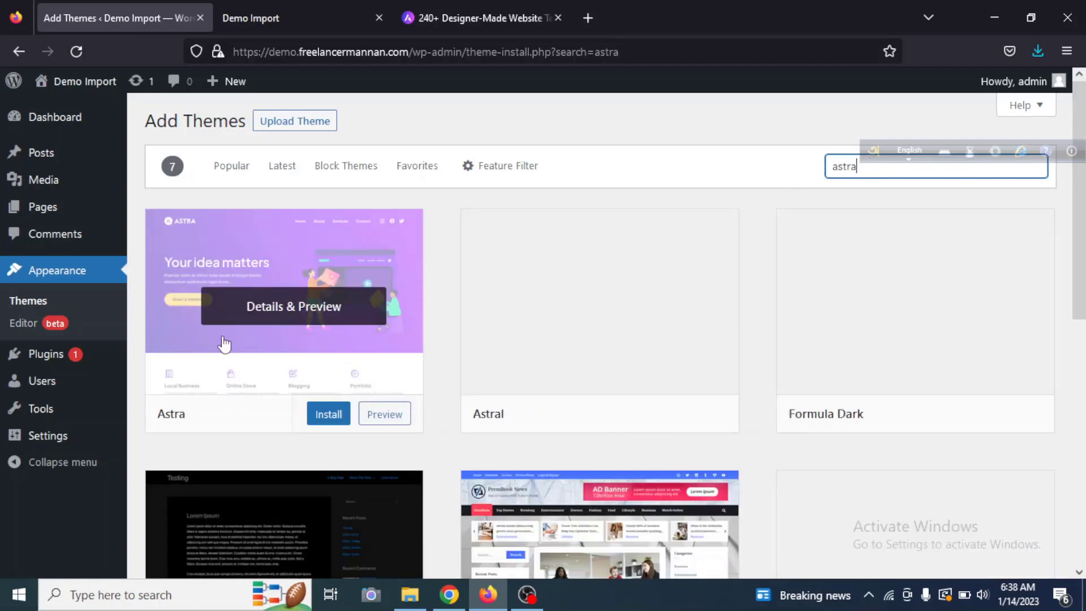
{"action": "left_click", "coordinate": [326, 415]}
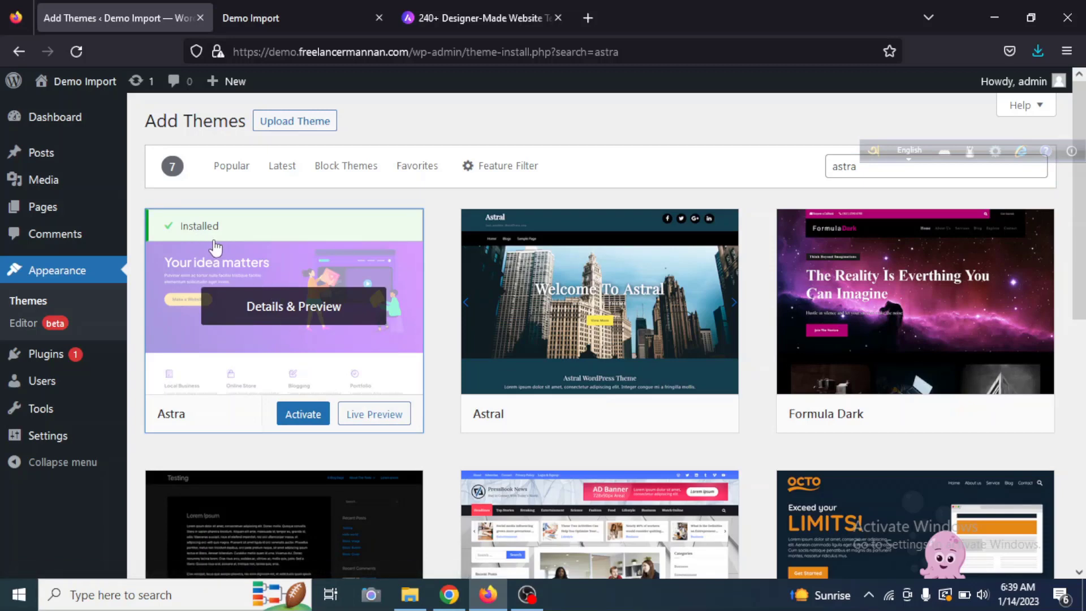
{"action": "left_click", "coordinate": [303, 415]}
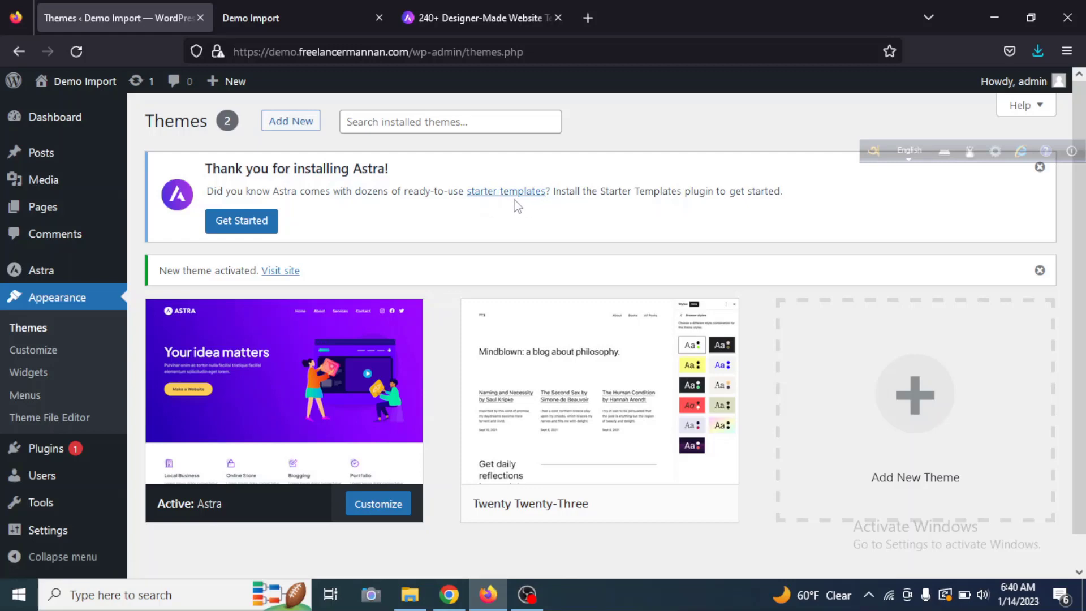
Install the Starter Templates plugin from Astra's welcome notice and open its Starter Templates page
{"action": "left_click", "coordinate": [248, 221]}
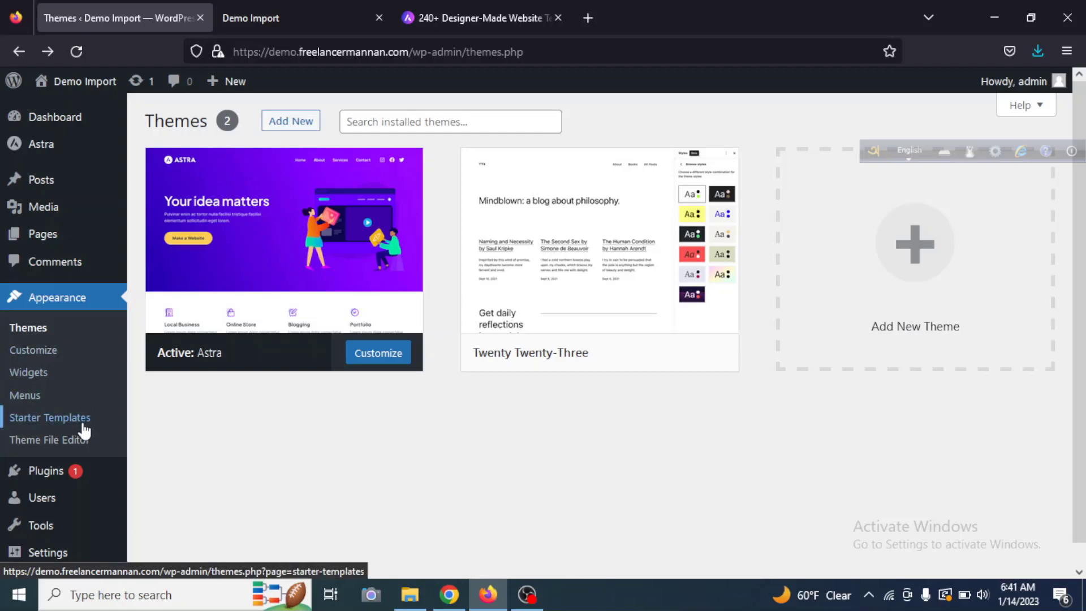
{"action": "left_click", "coordinate": [42, 422]}
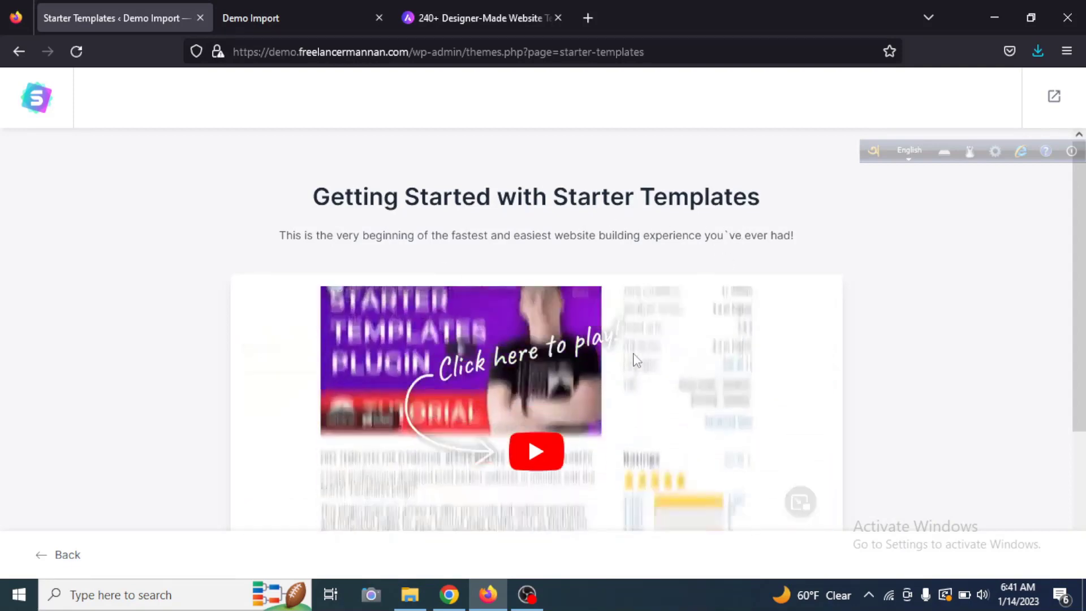
Start building the website from the Starter Templates introduction and choose Elementor as the page builder
{"action": "scroll", "coordinate": [632, 367], "scroll_direction": "down", "scroll_amount": 2}
{"action": "scroll", "coordinate": [632, 367], "scroll_direction": "down", "scroll_amount": 3}
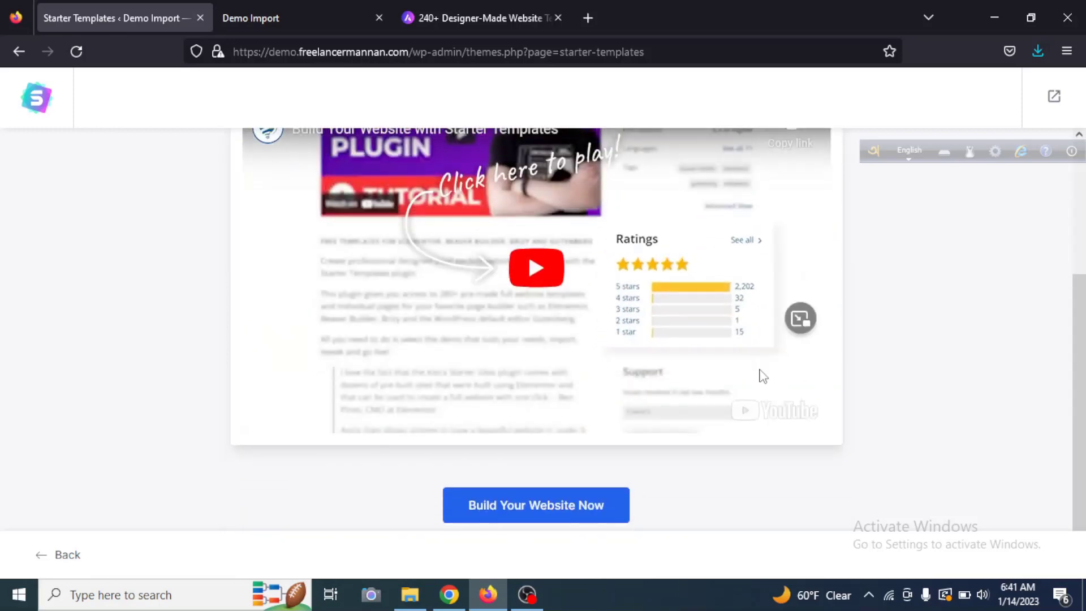
{"action": "scroll", "coordinate": [765, 380], "scroll_direction": "up", "scroll_amount": 3}
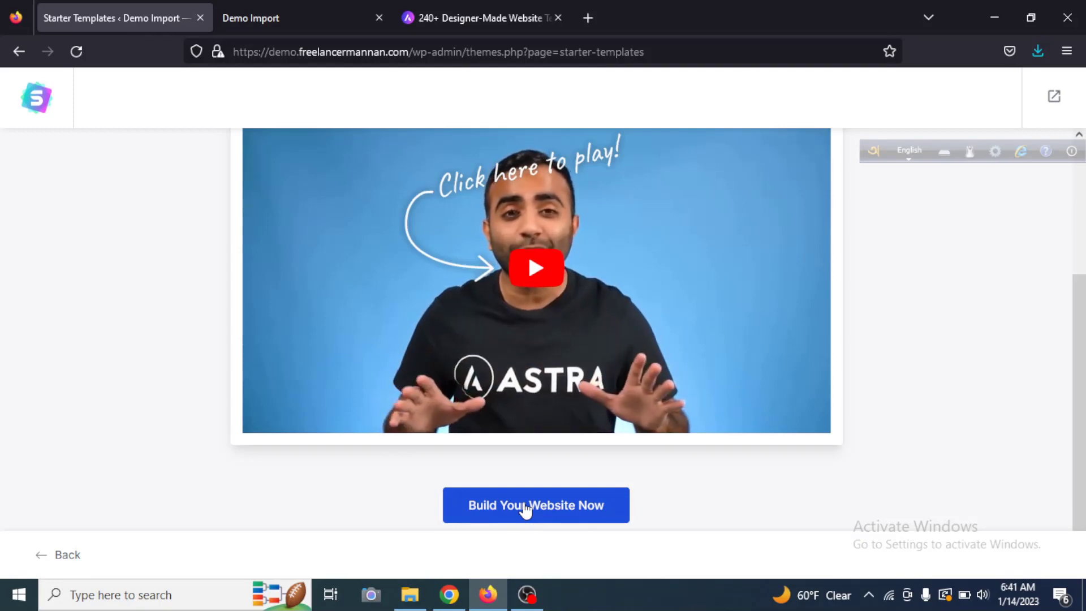
{"action": "left_click", "coordinate": [524, 508]}
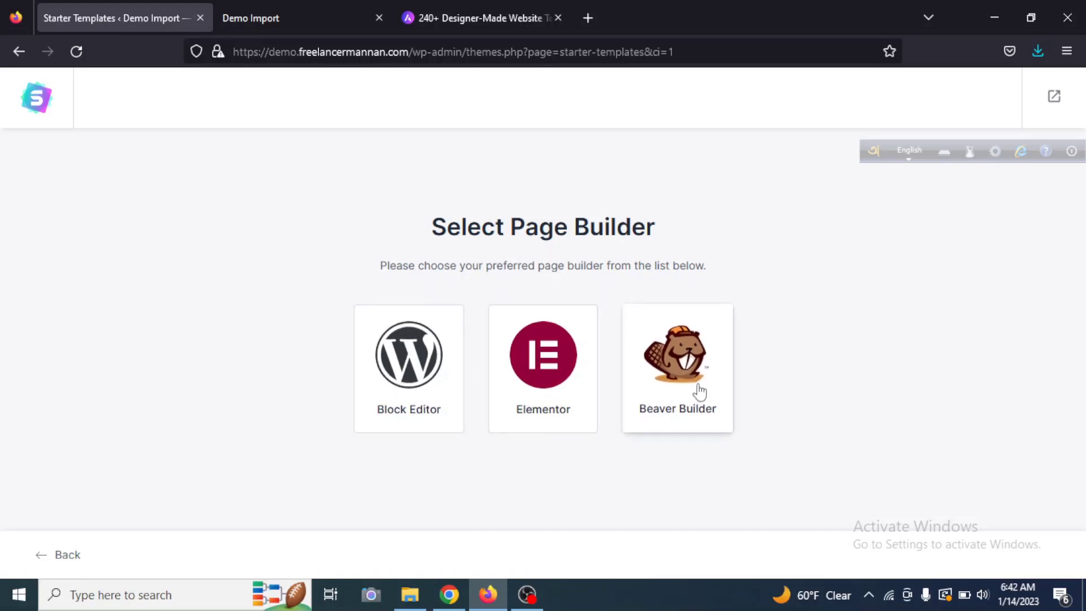
{"action": "left_click", "coordinate": [549, 374]}
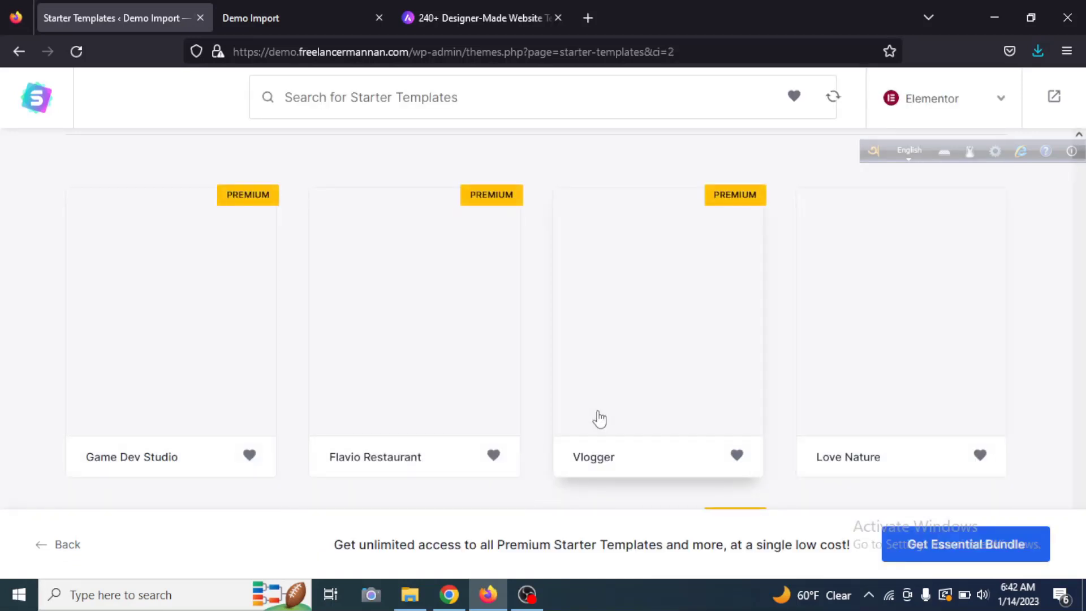
Browse the Elementor starter templates, examining the categories and the free and premium designs on offer
{"action": "scroll", "coordinate": [417, 356], "scroll_direction": "up", "scroll_amount": 5}
{"action": "mouse_move", "coordinate": [418, 355]}
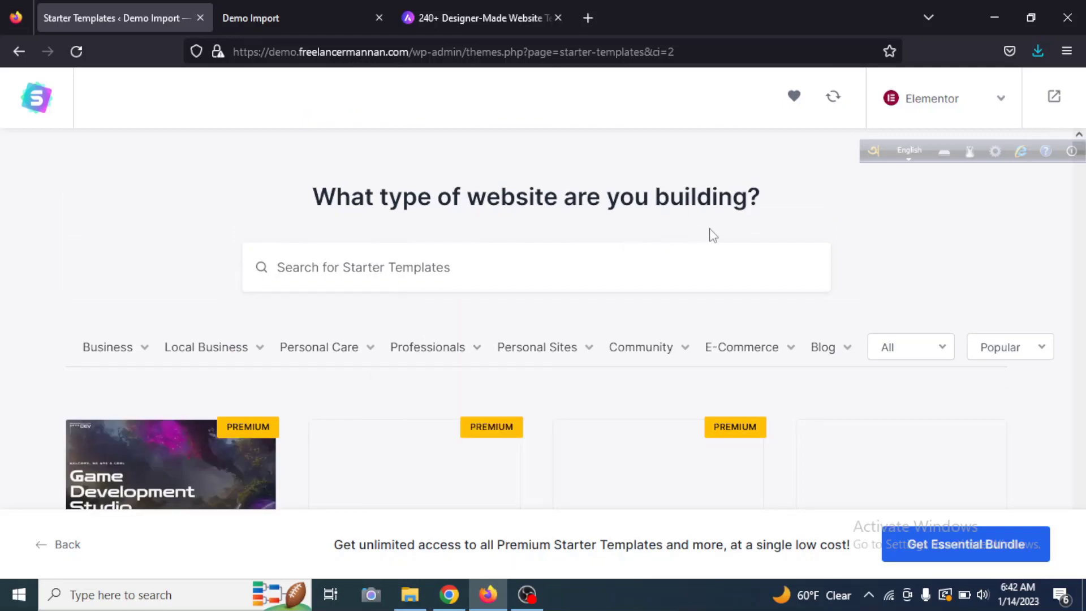
{"action": "scroll", "coordinate": [479, 309], "scroll_direction": "down", "scroll_amount": 4}
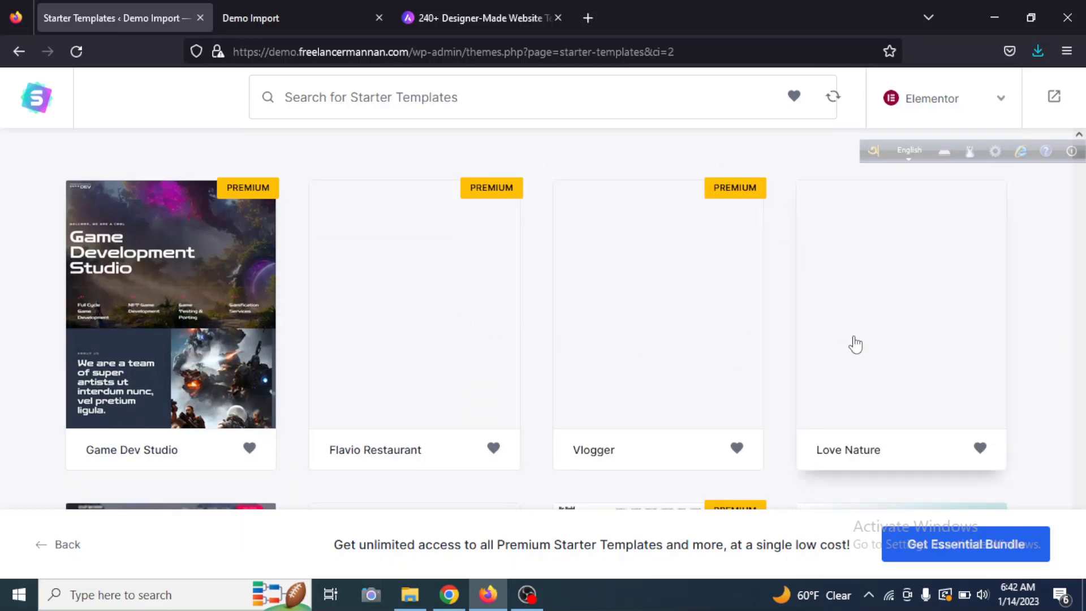
{"action": "scroll", "coordinate": [772, 379], "scroll_direction": "down", "scroll_amount": 5}
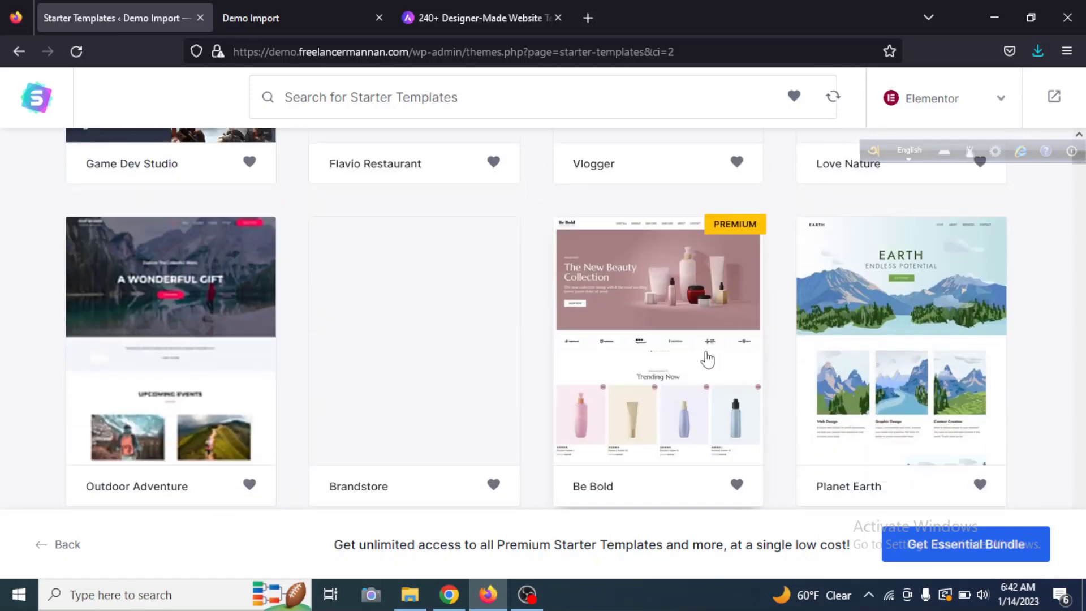
{"action": "scroll", "coordinate": [677, 366], "scroll_direction": "up", "scroll_amount": 3}
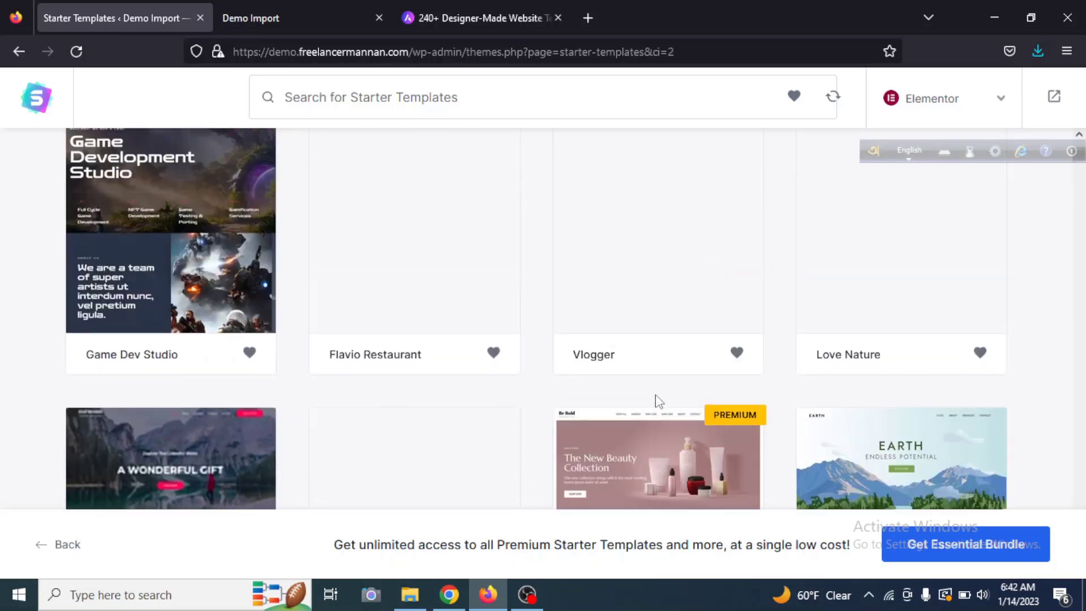
{"action": "scroll", "coordinate": [657, 400], "scroll_direction": "down", "scroll_amount": 3}
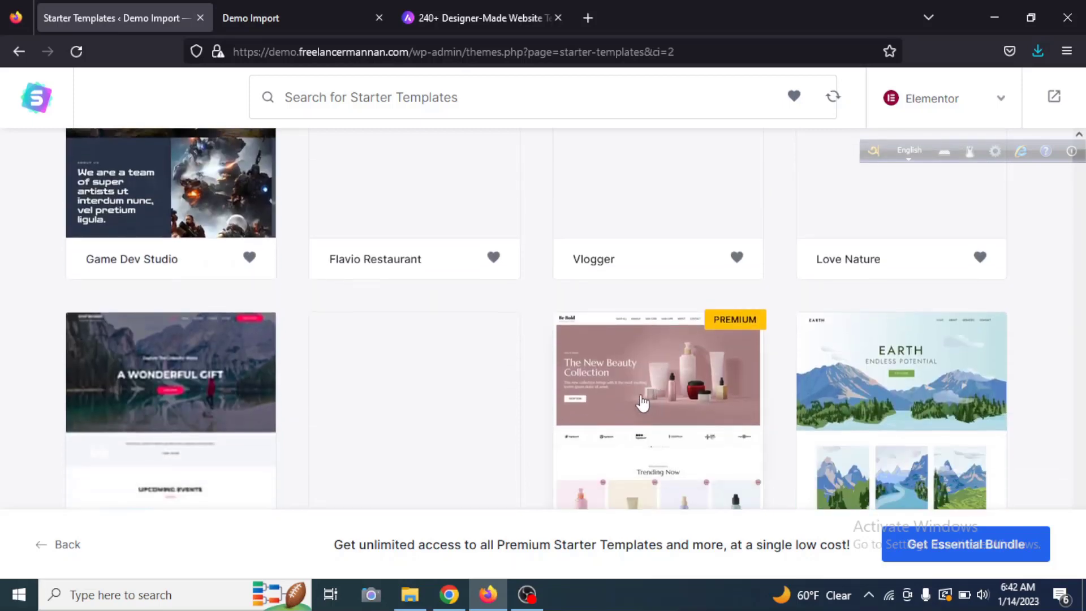
{"action": "scroll", "coordinate": [633, 393], "scroll_direction": "up", "scroll_amount": 10}
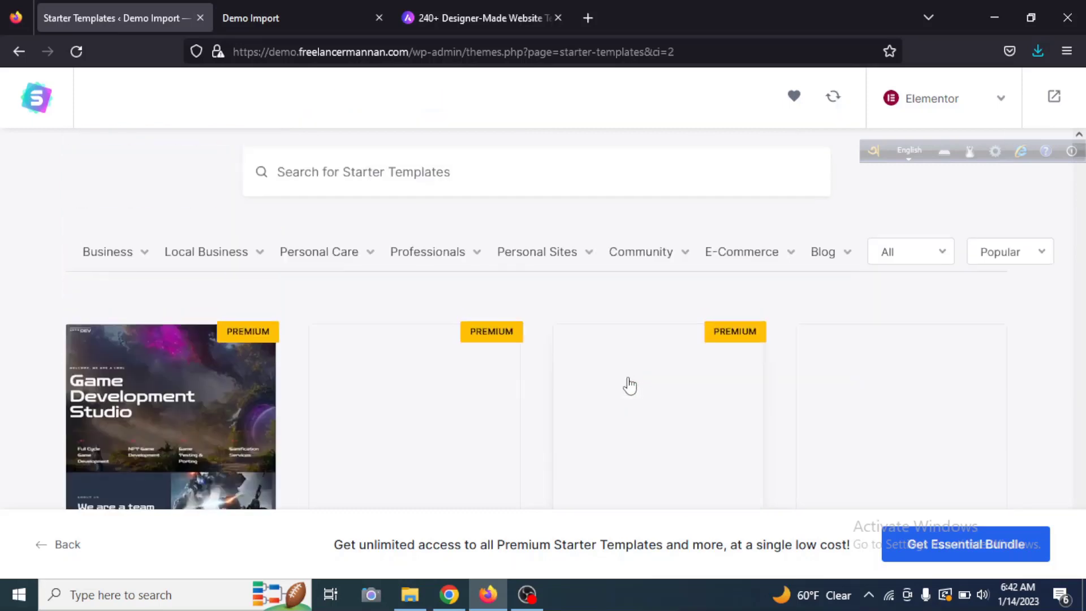
{"action": "scroll", "coordinate": [416, 346], "scroll_direction": "down", "scroll_amount": 5}
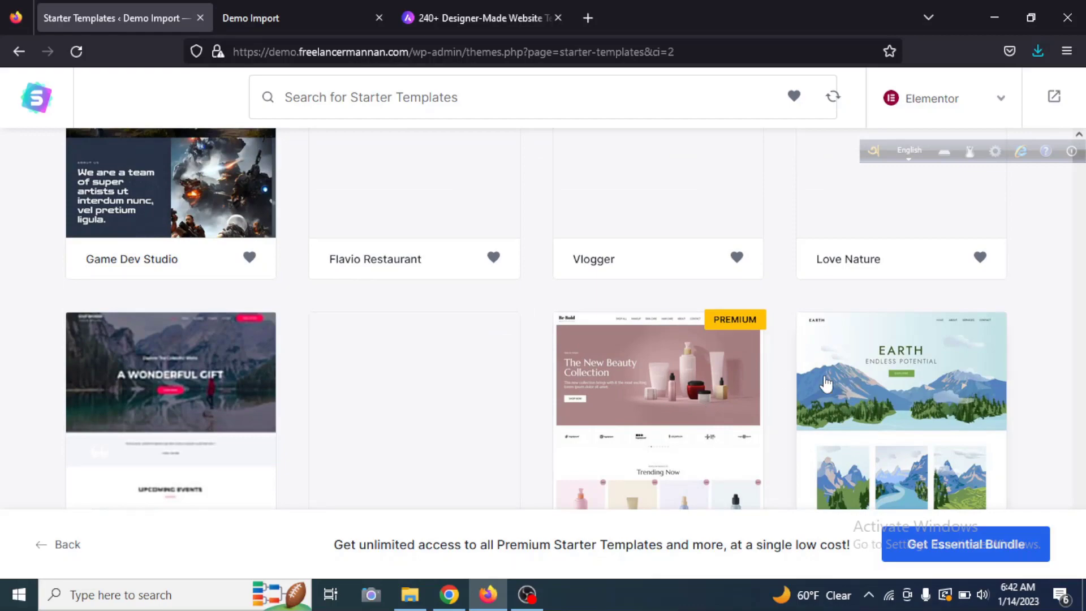
{"action": "scroll", "coordinate": [827, 384], "scroll_direction": "down", "scroll_amount": 5}
{"action": "scroll", "coordinate": [827, 383], "scroll_direction": "down", "scroll_amount": 5}
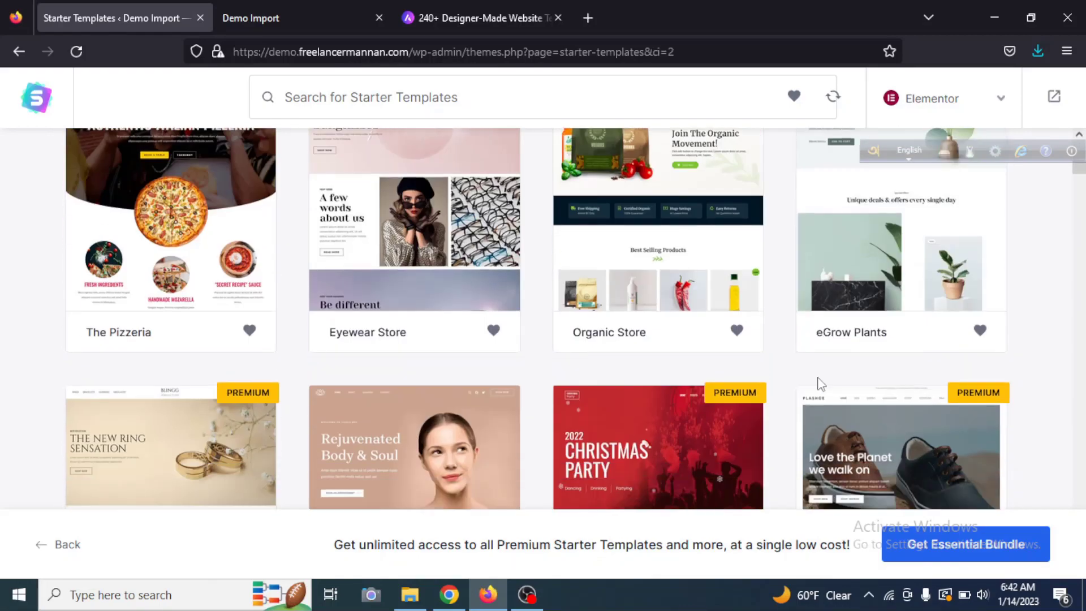
{"action": "scroll", "coordinate": [617, 362], "scroll_direction": "up", "scroll_amount": 15}
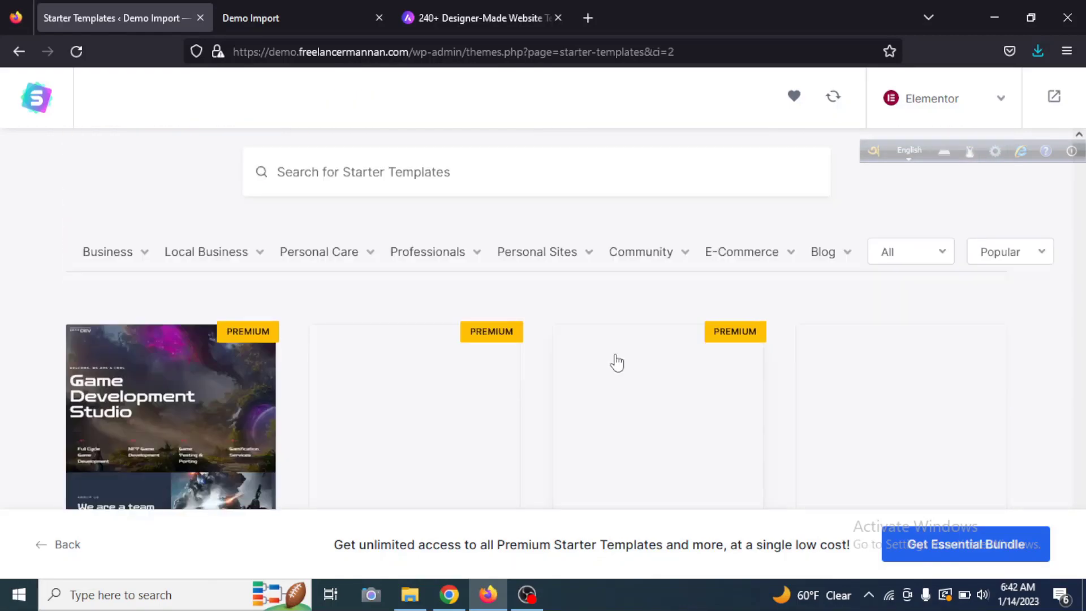
Examine the starter template categories and the options of the All/Premium filter and the Popular/Latest sort order
{"action": "mouse_move", "coordinate": [134, 266]}
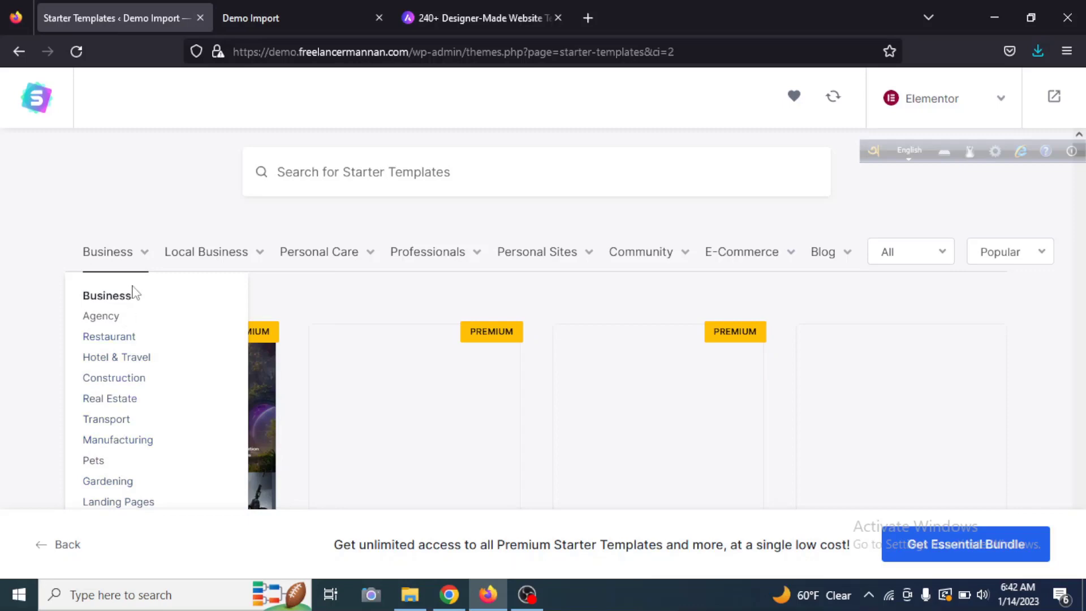
{"action": "mouse_move", "coordinate": [229, 261]}
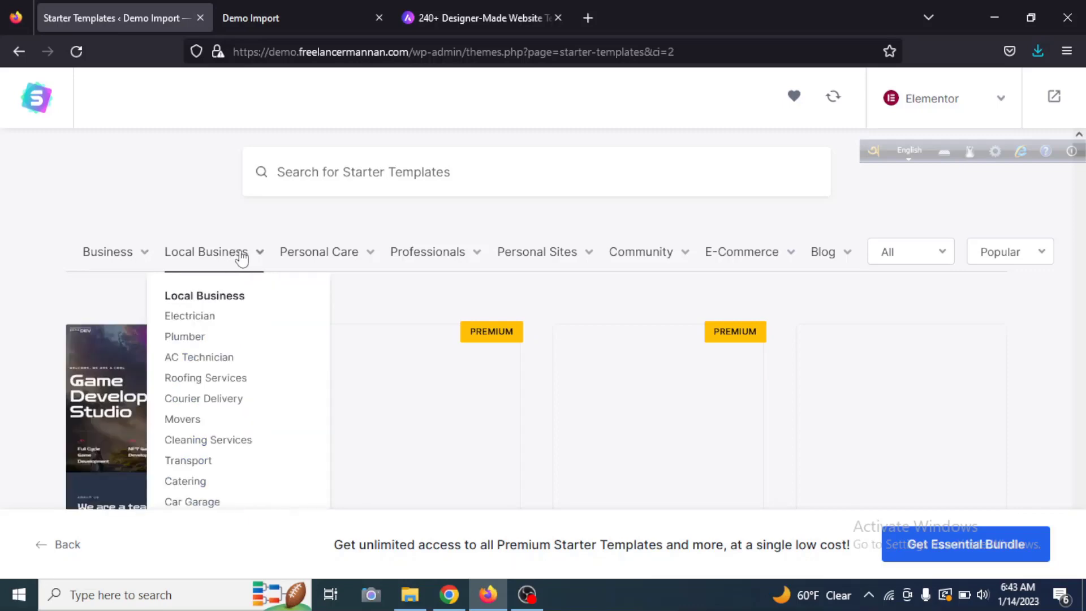
{"action": "mouse_move", "coordinate": [397, 257]}
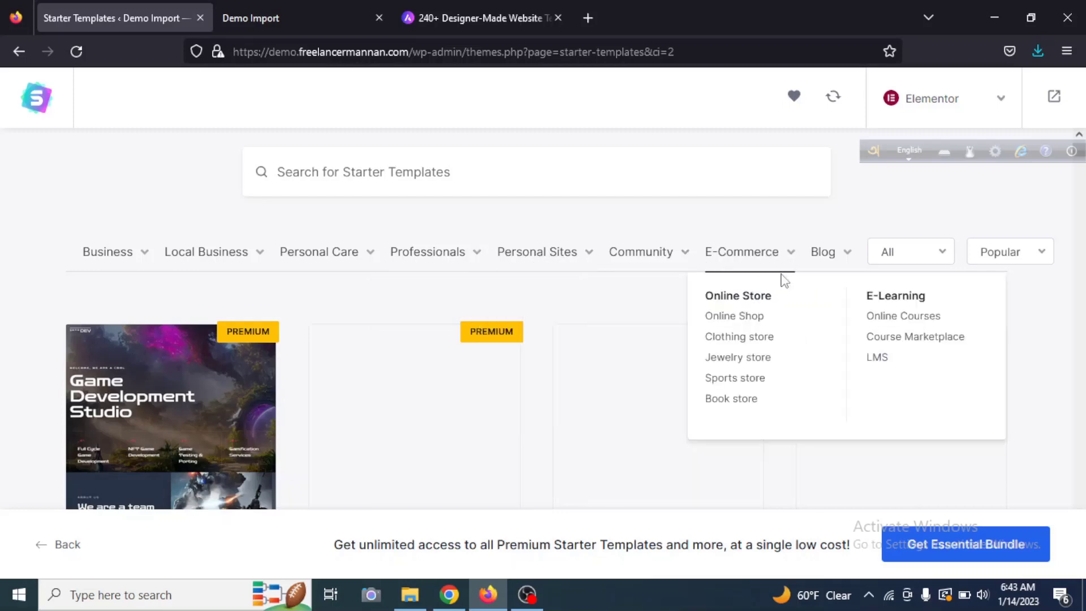
{"action": "mouse_move", "coordinate": [818, 255]}
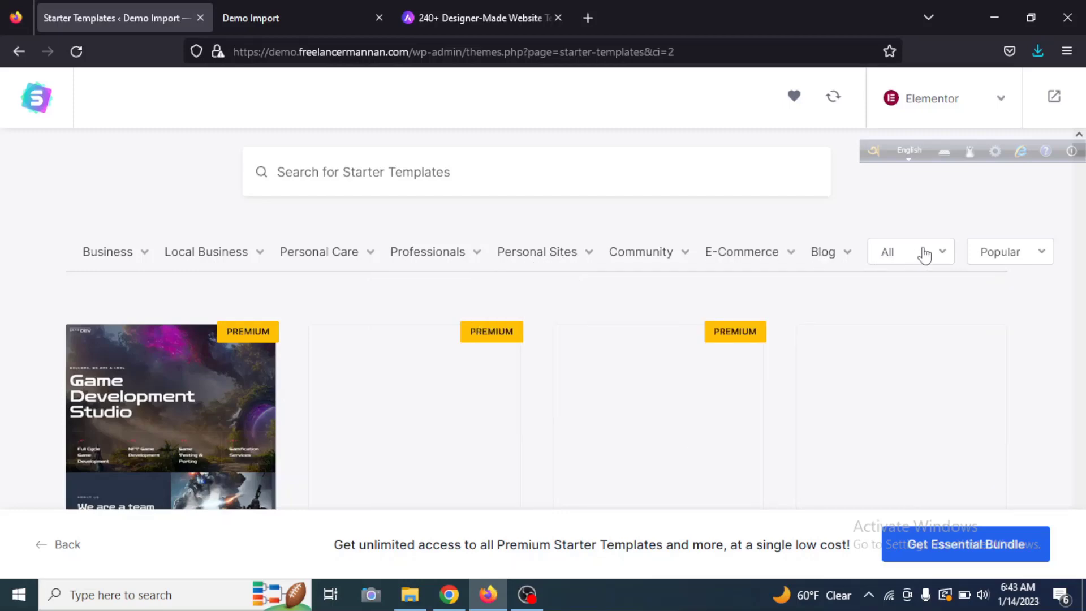
{"action": "left_click", "coordinate": [947, 256]}
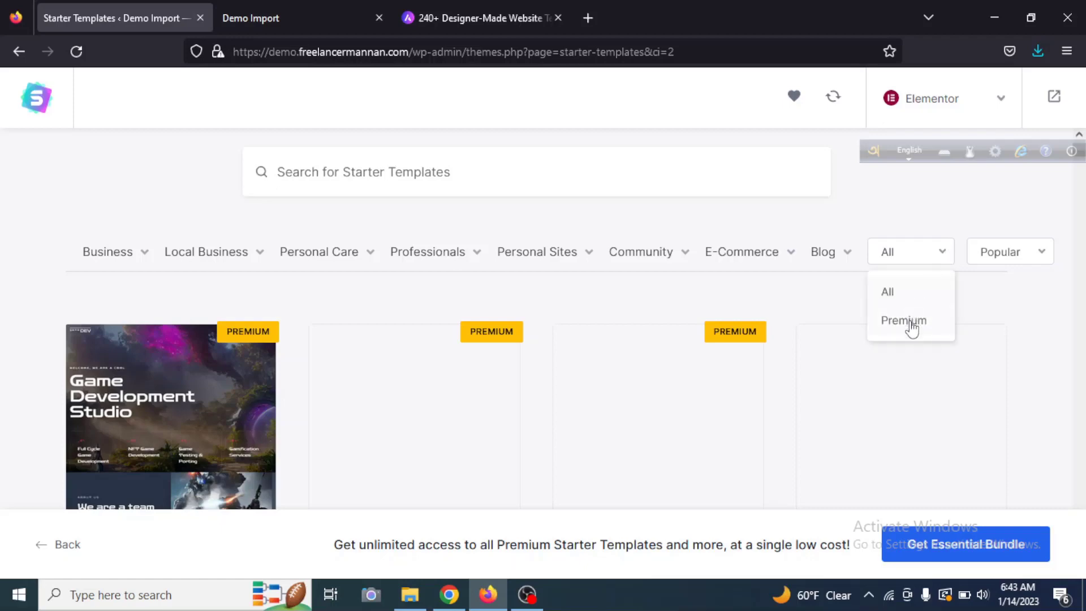
{"action": "left_click", "coordinate": [1036, 259]}
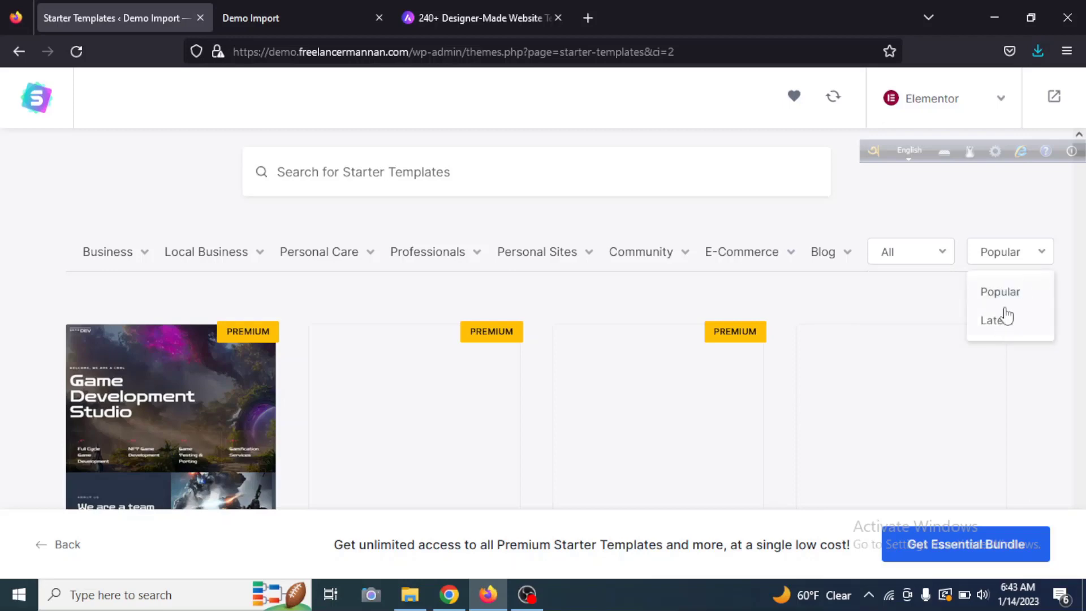
{"action": "left_click", "coordinate": [946, 259]}
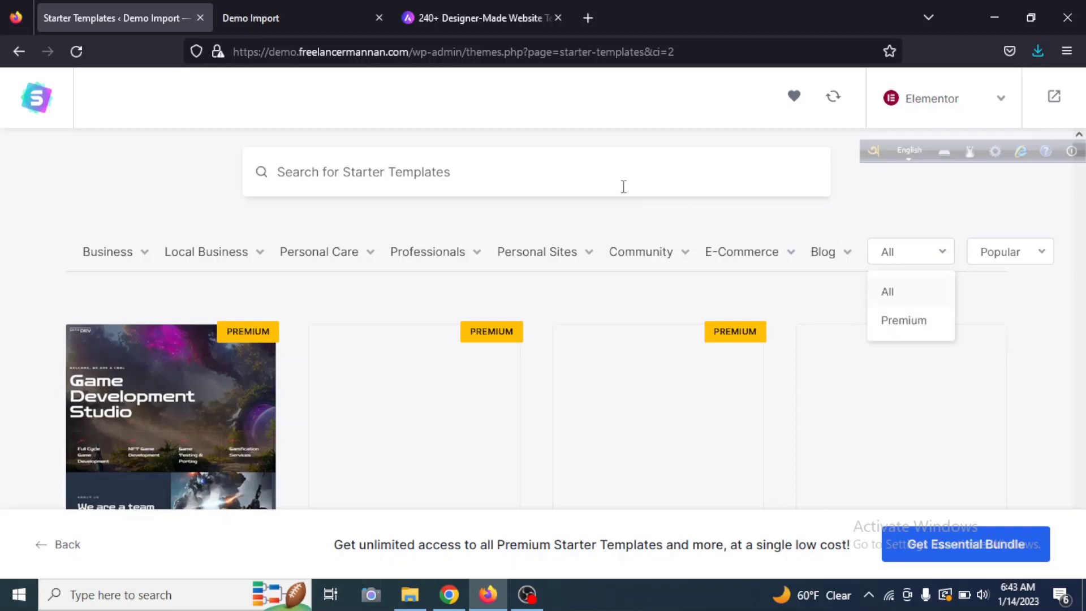
{"action": "left_click", "coordinate": [479, 173]}
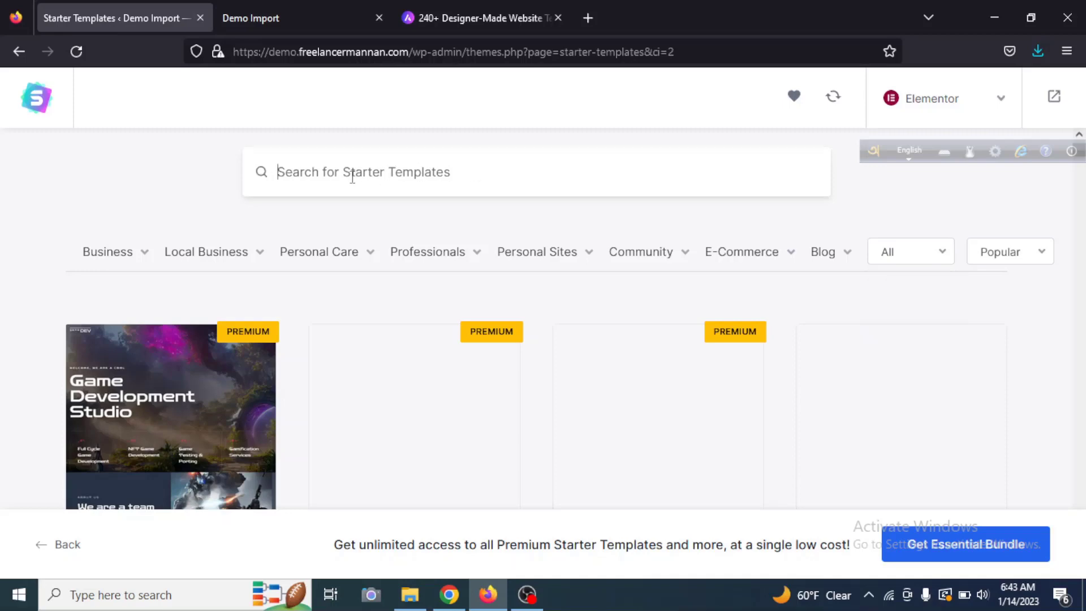
Find the free Organic Store template among the Elementor starter templates and select it for import
{"action": "scroll", "coordinate": [371, 203], "scroll_direction": "down", "scroll_amount": 10}
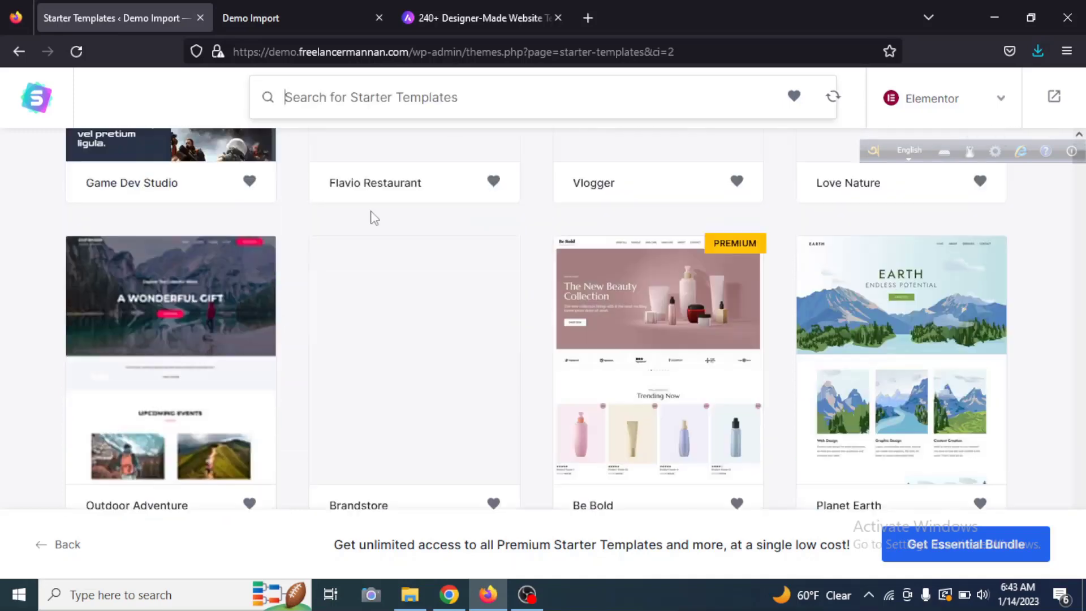
{"action": "scroll", "coordinate": [373, 306], "scroll_direction": "up", "scroll_amount": 8}
{"action": "scroll", "coordinate": [376, 319], "scroll_direction": "down", "scroll_amount": 6}
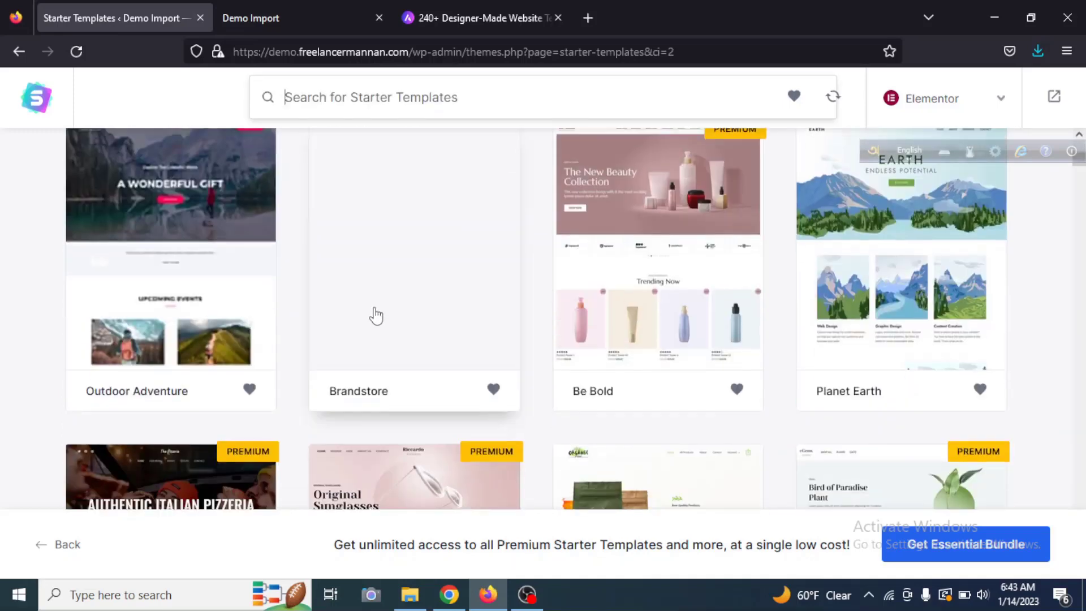
{"action": "scroll", "coordinate": [376, 305], "scroll_direction": "down", "scroll_amount": 8}
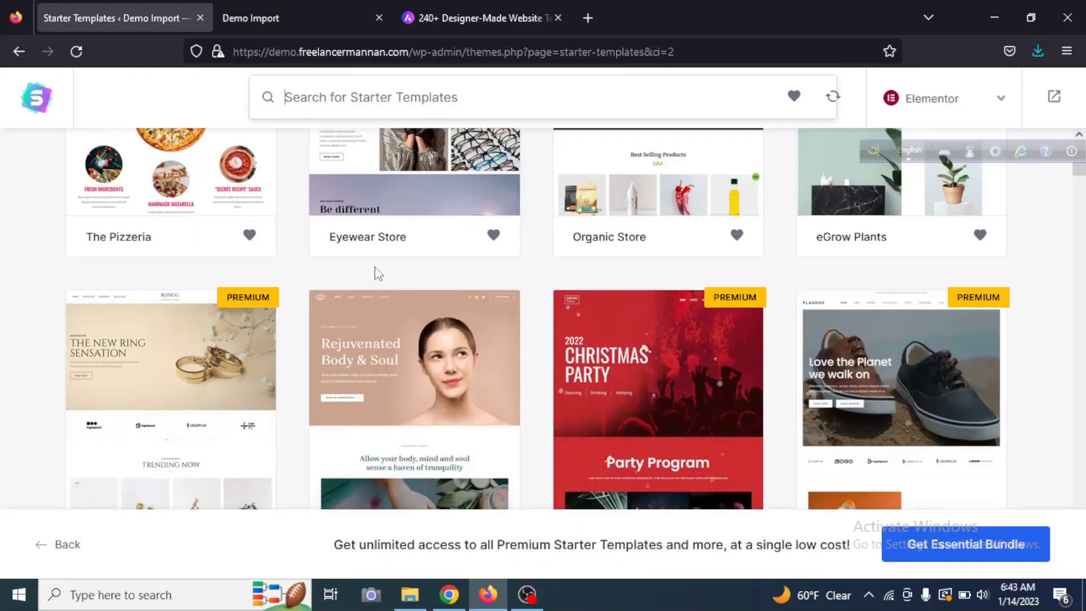
{"action": "scroll", "coordinate": [379, 273], "scroll_direction": "up", "scroll_amount": 7}
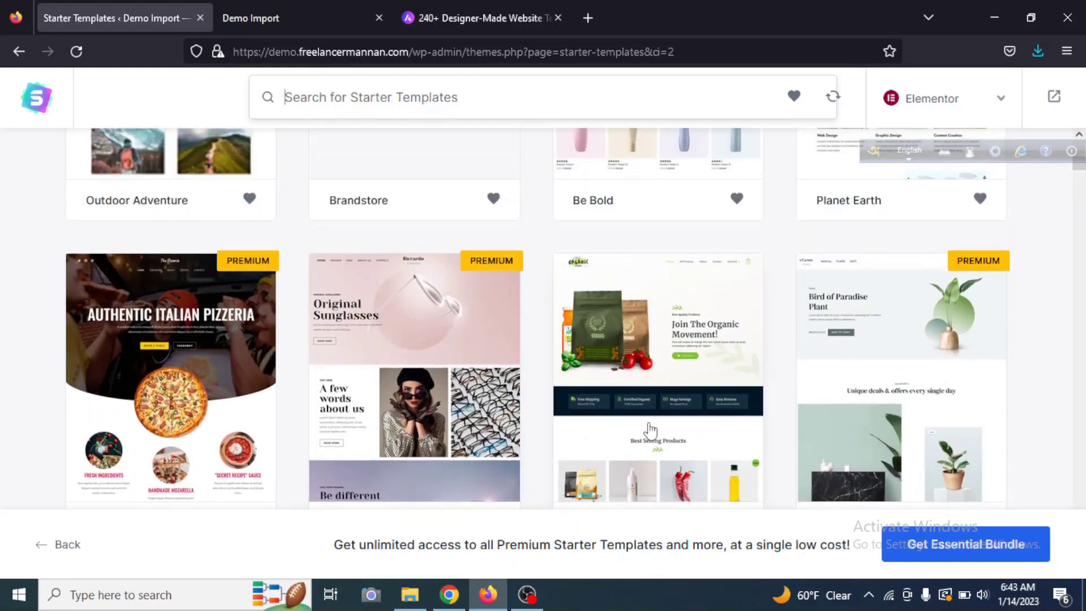
{"action": "scroll", "coordinate": [650, 431], "scroll_direction": "down", "scroll_amount": 4}
{"action": "scroll", "coordinate": [649, 417], "scroll_direction": "up", "scroll_amount": 4}
{"action": "scroll", "coordinate": [660, 382], "scroll_direction": "down", "scroll_amount": 2}
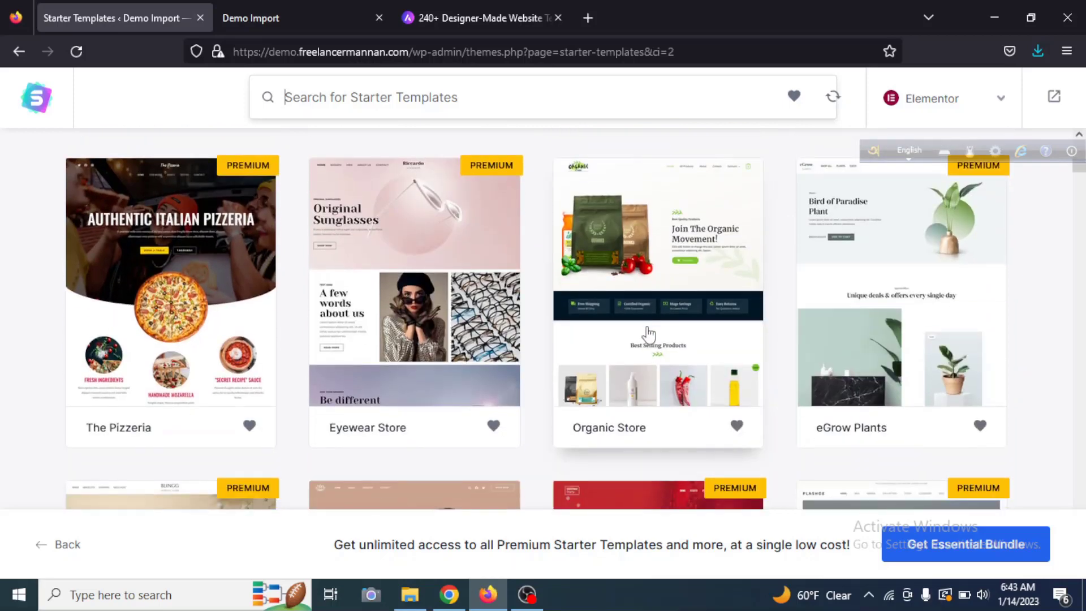
{"action": "left_click", "coordinate": [660, 291]}
Skip the logo upload and continue with the default colors and the Merriweather / Open Sans fonts
{"action": "scroll", "coordinate": [93, 389], "scroll_direction": "down", "scroll_amount": 1}
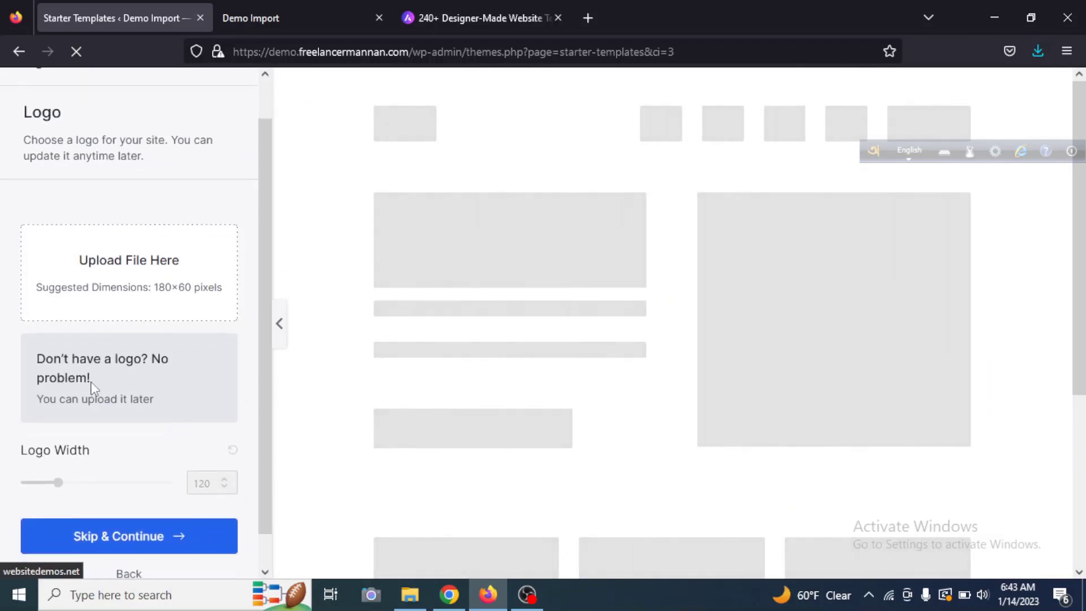
{"action": "scroll", "coordinate": [93, 389], "scroll_direction": "down", "scroll_amount": 1}
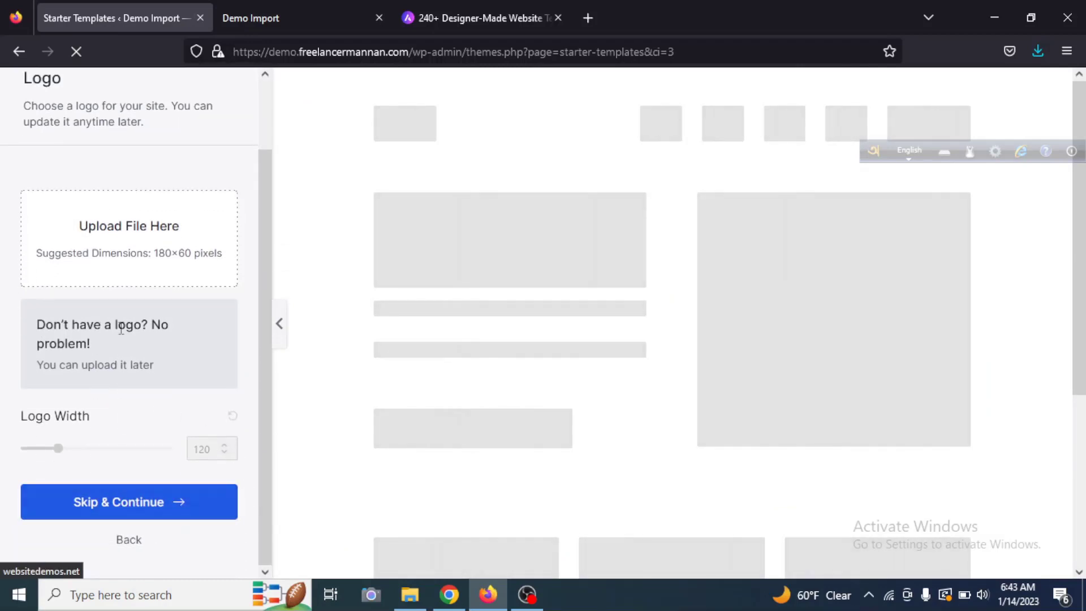
{"action": "scroll", "coordinate": [121, 189], "scroll_direction": "up", "scroll_amount": 1}
{"action": "scroll", "coordinate": [162, 342], "scroll_direction": "down", "scroll_amount": 1}
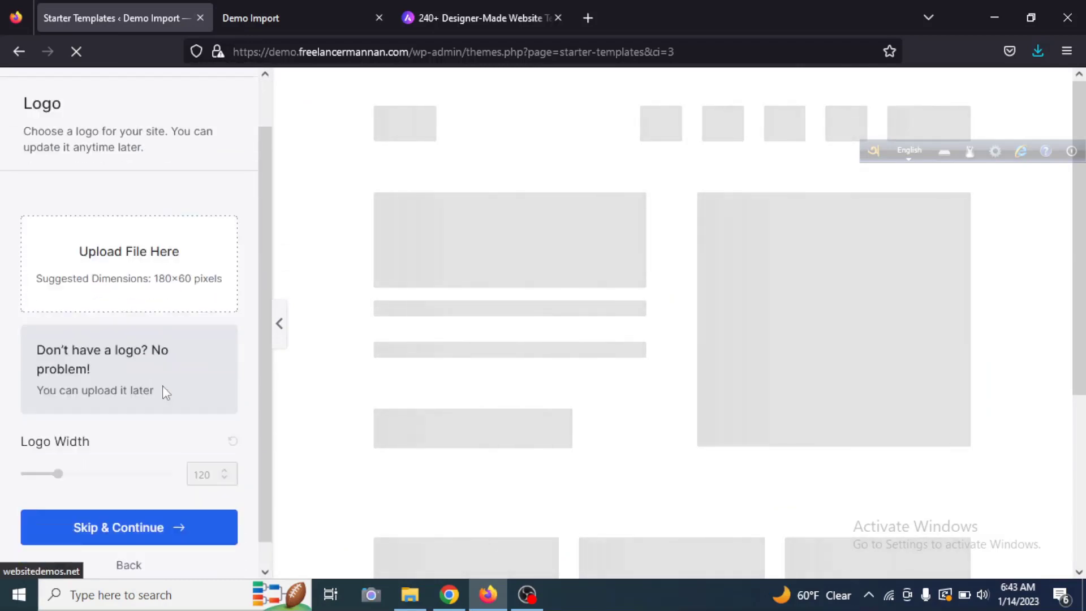
{"action": "scroll", "coordinate": [166, 391], "scroll_direction": "down", "scroll_amount": 1}
{"action": "scroll", "coordinate": [130, 237], "scroll_direction": "up", "scroll_amount": 1}
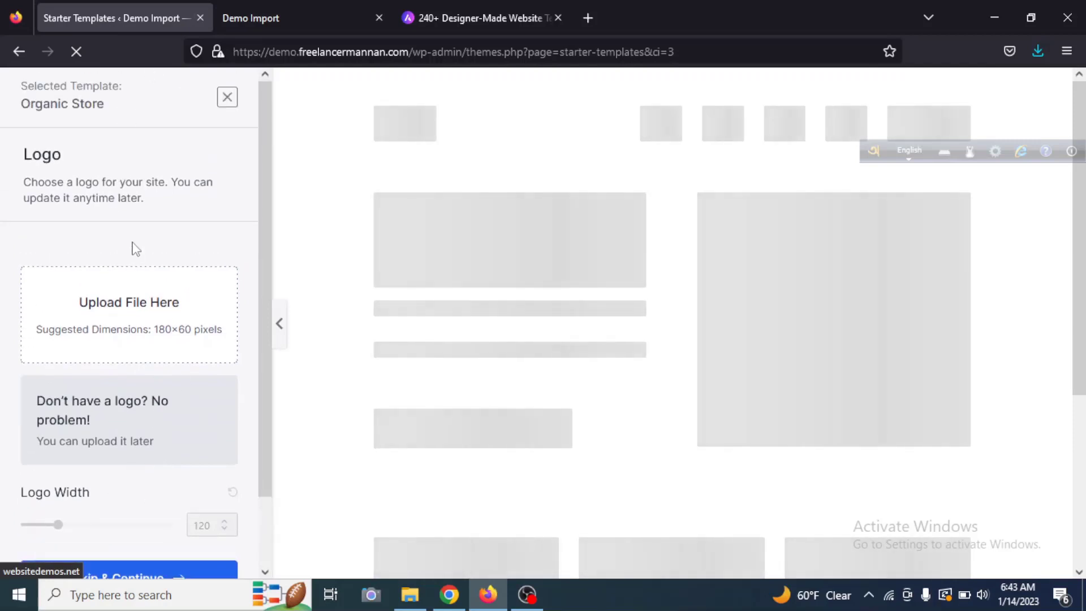
{"action": "scroll", "coordinate": [134, 248], "scroll_direction": "down", "scroll_amount": 1}
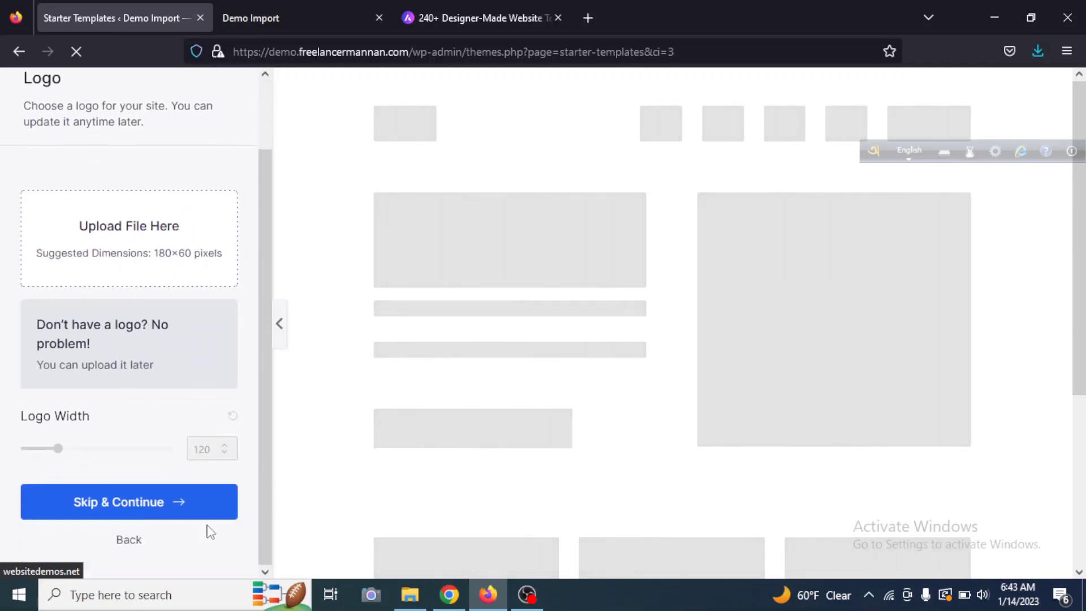
{"action": "left_click", "coordinate": [123, 503]}
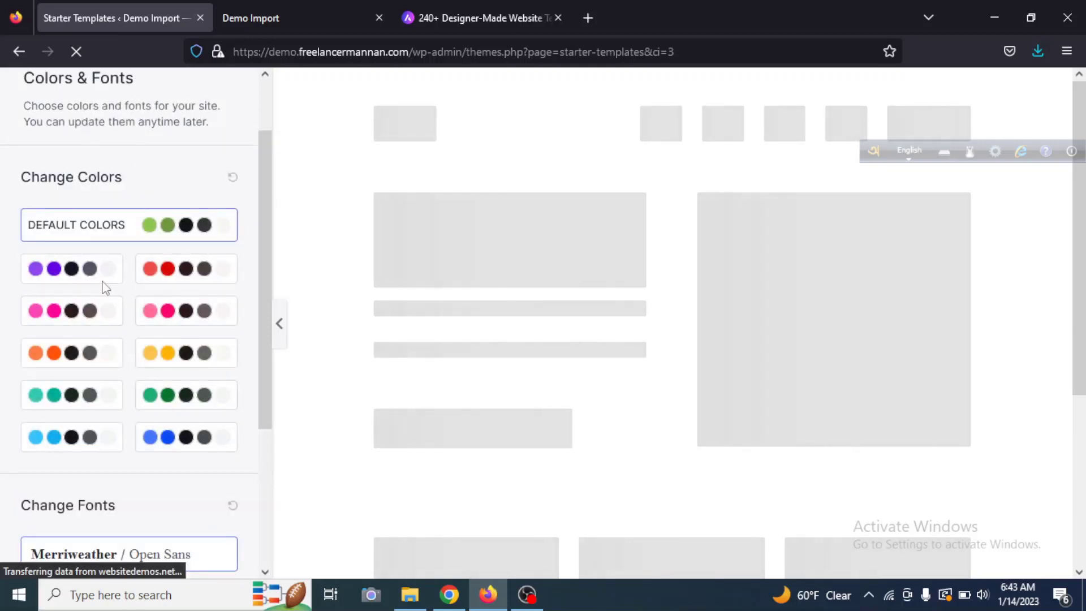
{"action": "scroll", "coordinate": [105, 147], "scroll_direction": "down", "scroll_amount": 4}
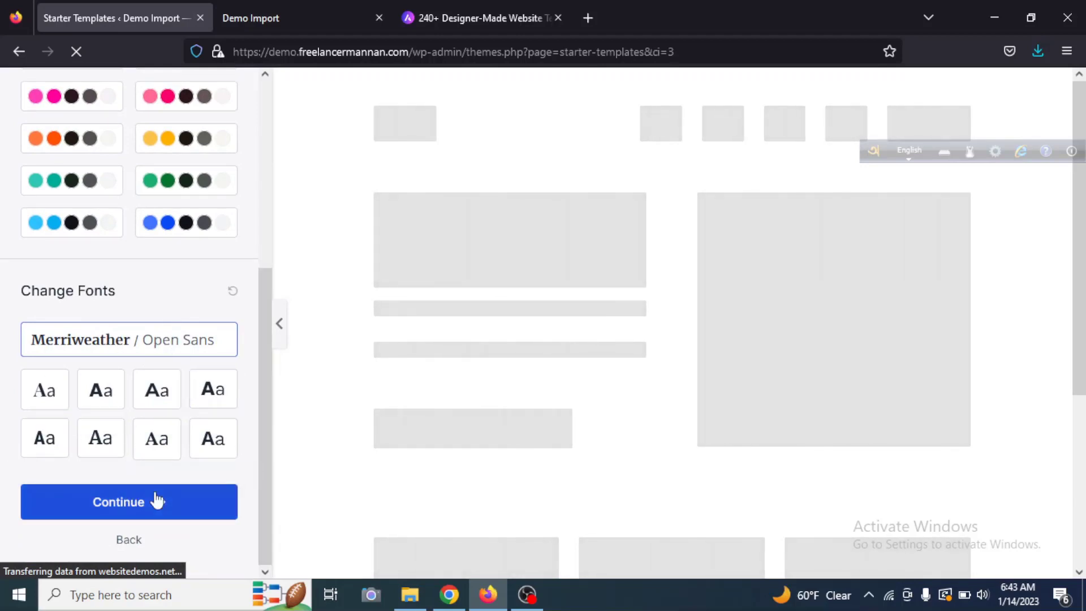
{"action": "left_click", "coordinate": [131, 499]}
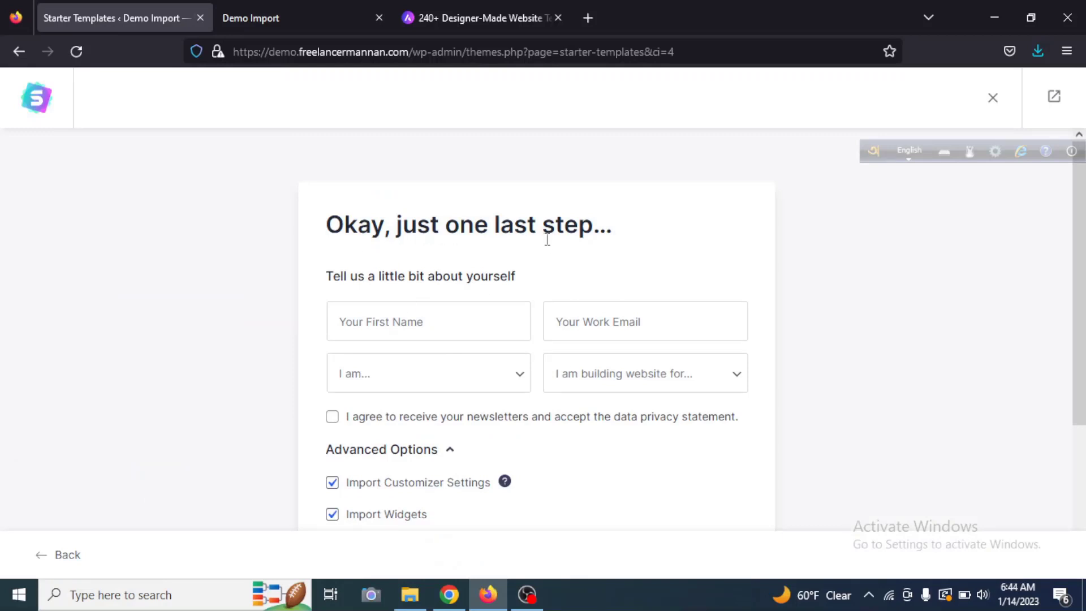
Fill in the first name and the work e-mail address in the last-step form
{"action": "scroll", "coordinate": [475, 311], "scroll_direction": "down", "scroll_amount": 2}
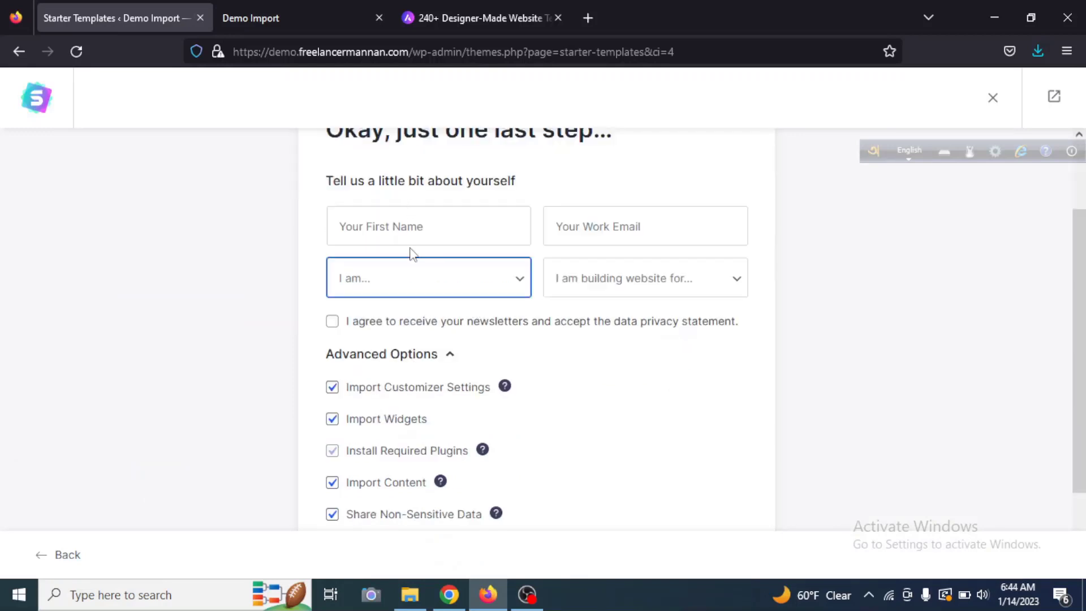
{"action": "left_click", "coordinate": [414, 223]}
{"action": "type", "text": "F"}
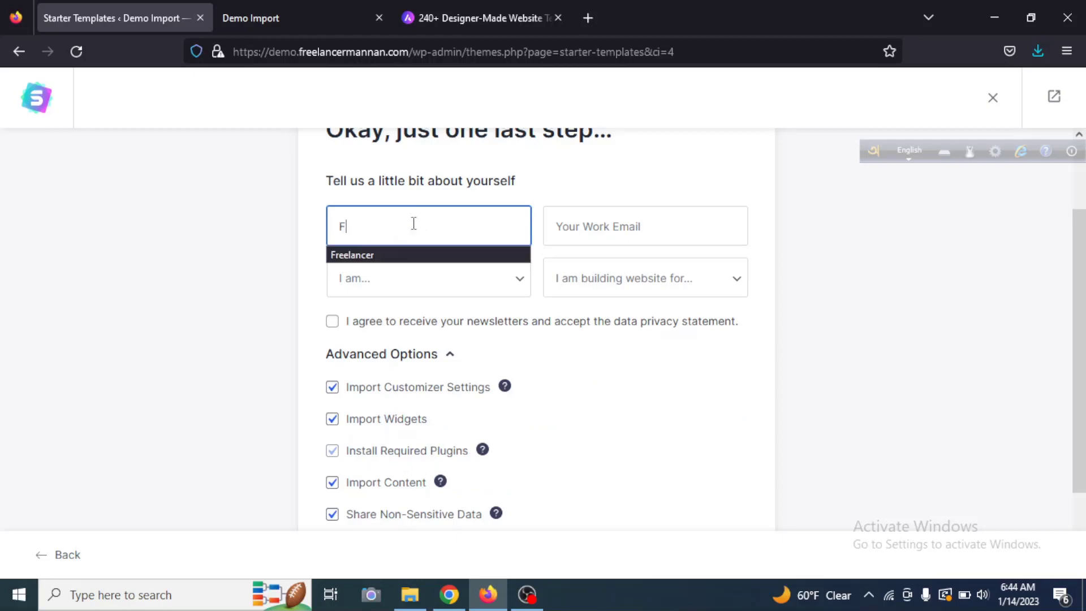
{"action": "type", "text": "reelancer"}
{"action": "left_click", "coordinate": [617, 234]}
{"action": "type", "text": "fr"}
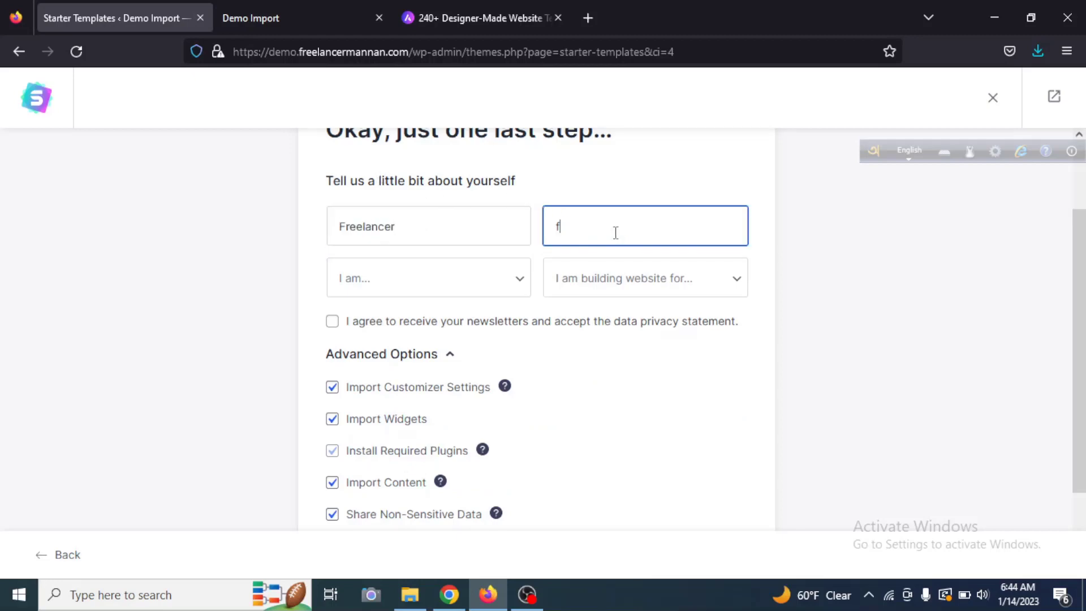
{"action": "left_click", "coordinate": [613, 254]}
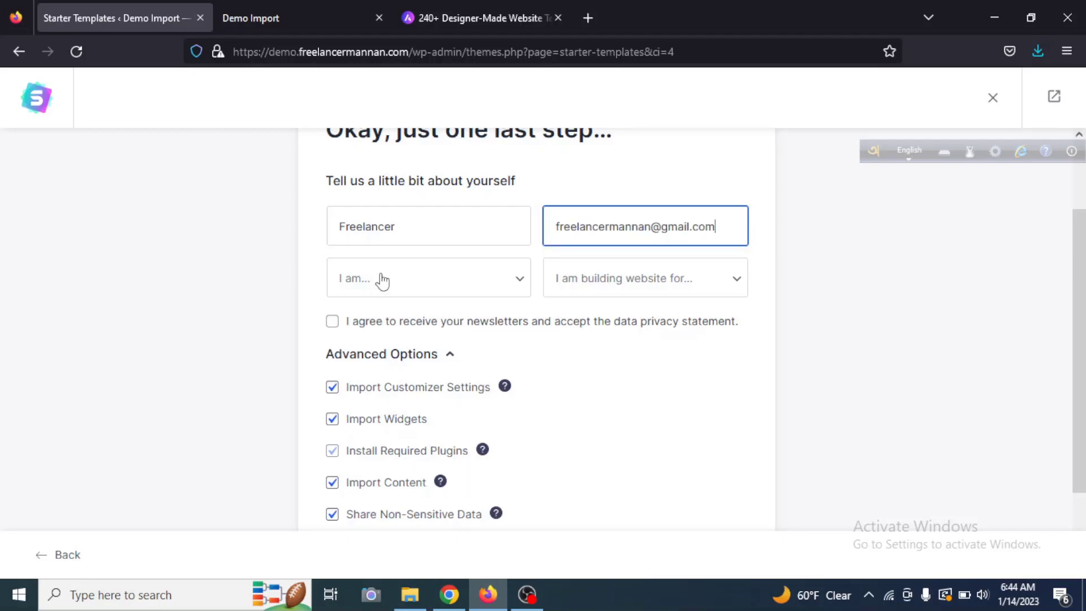
Set the experience level to Expert and the website's purpose to Myself/My Company
{"action": "left_click", "coordinate": [382, 283]}
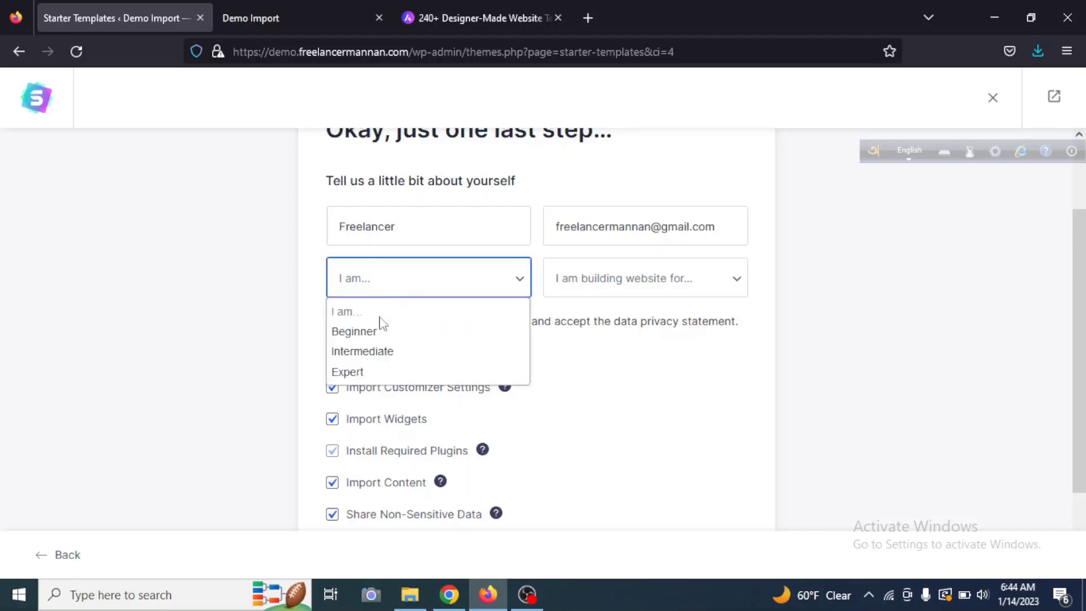
{"action": "left_click", "coordinate": [363, 351]}
{"action": "left_click", "coordinate": [418, 285]}
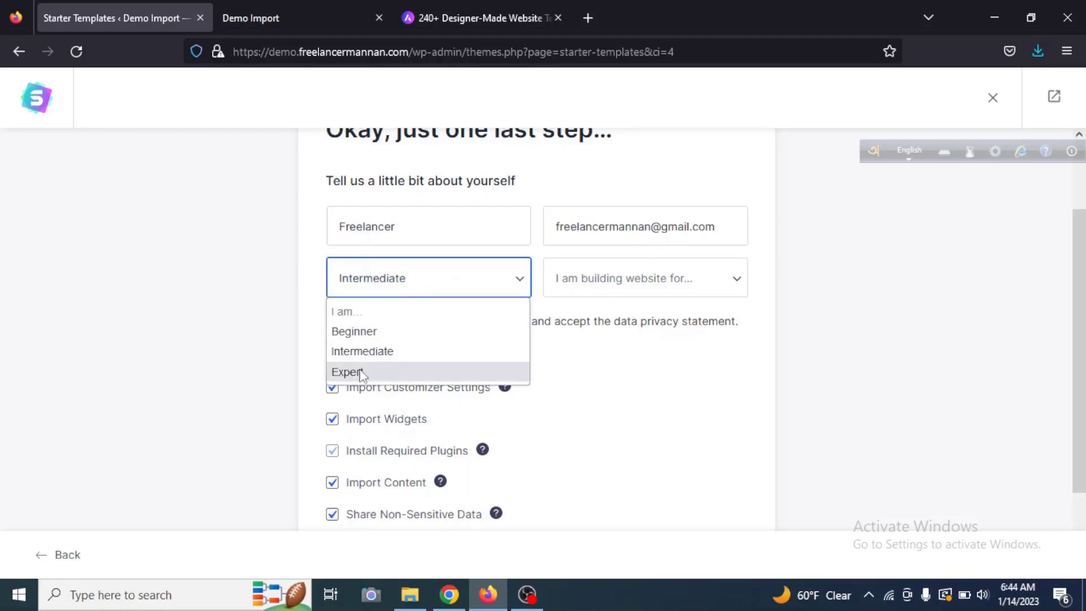
{"action": "left_click", "coordinate": [340, 371]}
{"action": "left_click", "coordinate": [642, 286]}
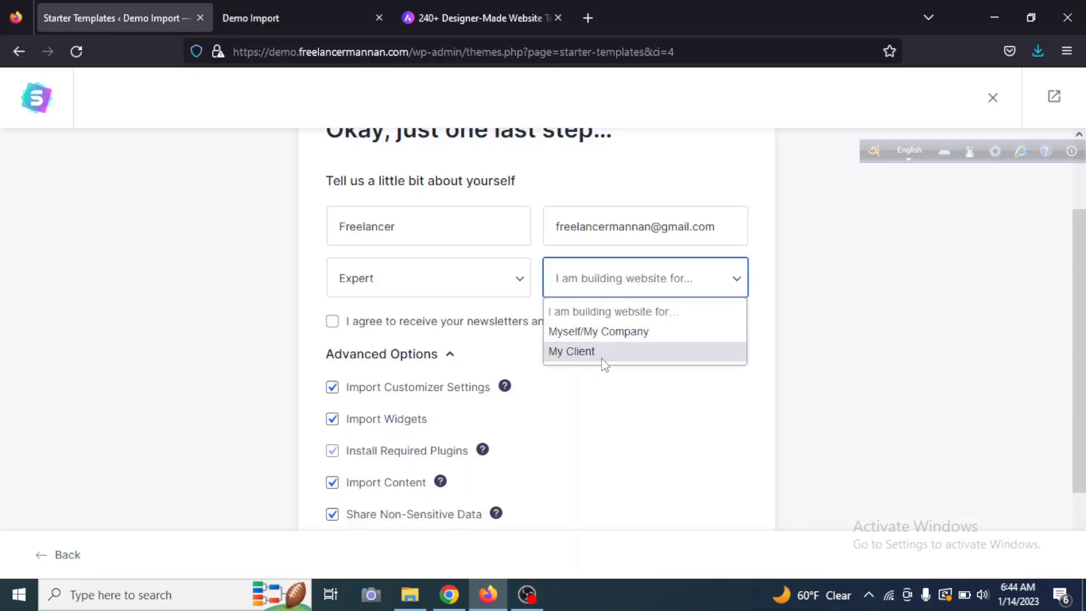
{"action": "left_click", "coordinate": [610, 332]}
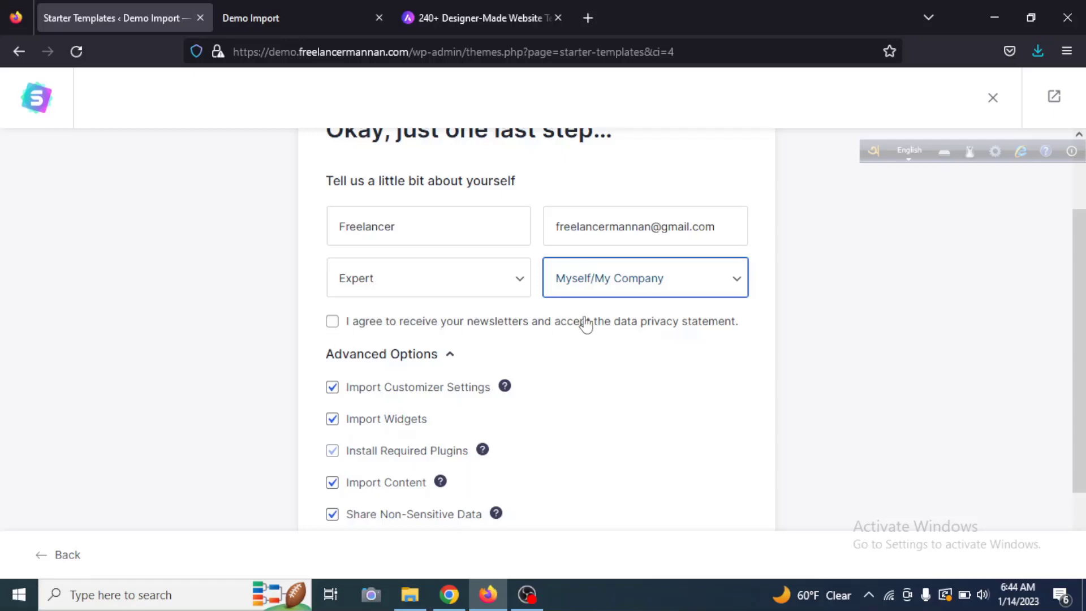
Leave the newsletter consent unticked and all advanced import options enabled, and submit the form to build the website
{"action": "left_click", "coordinate": [399, 325]}
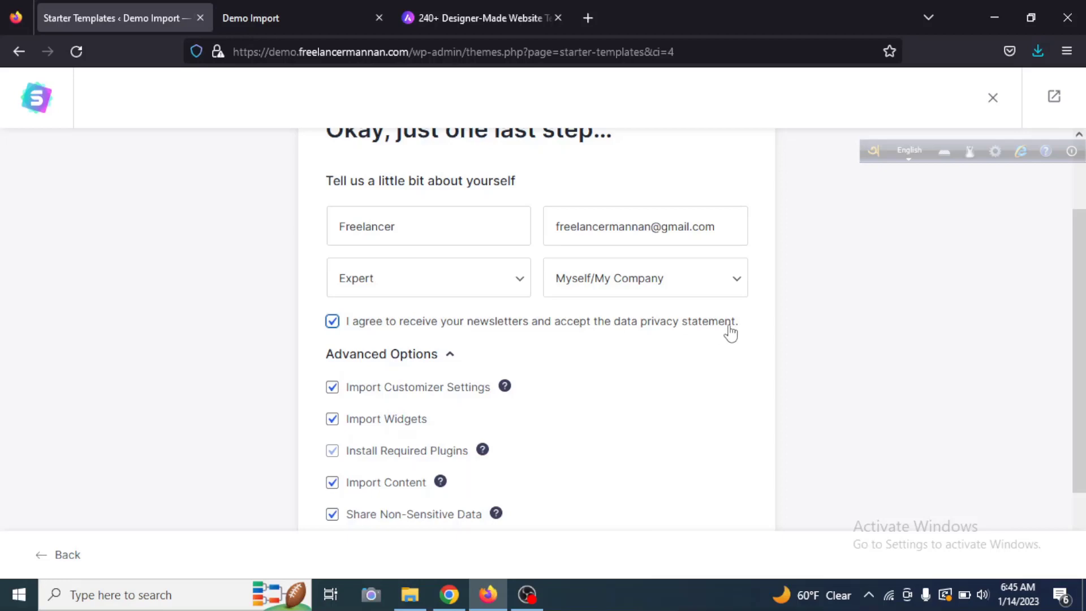
{"action": "left_click", "coordinate": [332, 322]}
{"action": "scroll", "coordinate": [432, 346], "scroll_direction": "down", "scroll_amount": 2}
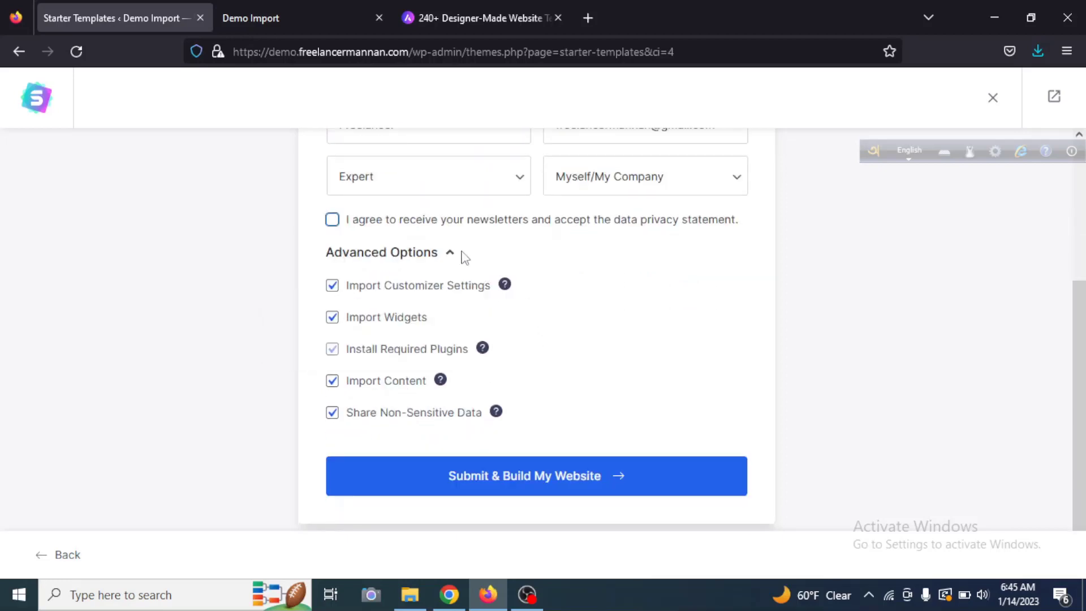
{"action": "left_click", "coordinate": [448, 255]}
{"action": "left_click", "coordinate": [455, 258]}
{"action": "left_click", "coordinate": [552, 485]}
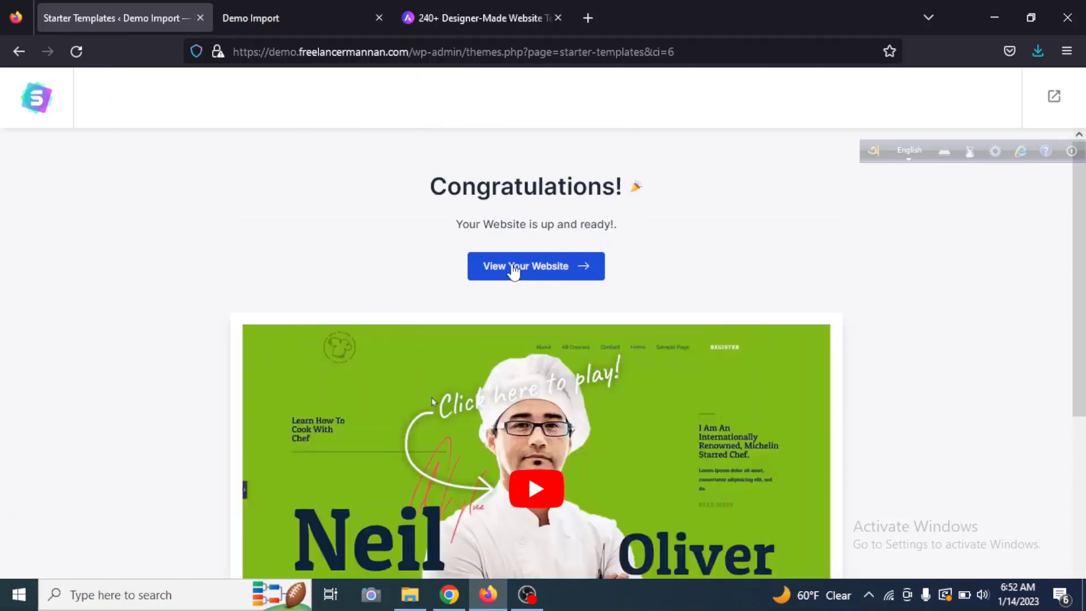
View the newly built website and look through its home page from the hero section down to the footer
{"action": "left_click", "coordinate": [513, 270]}
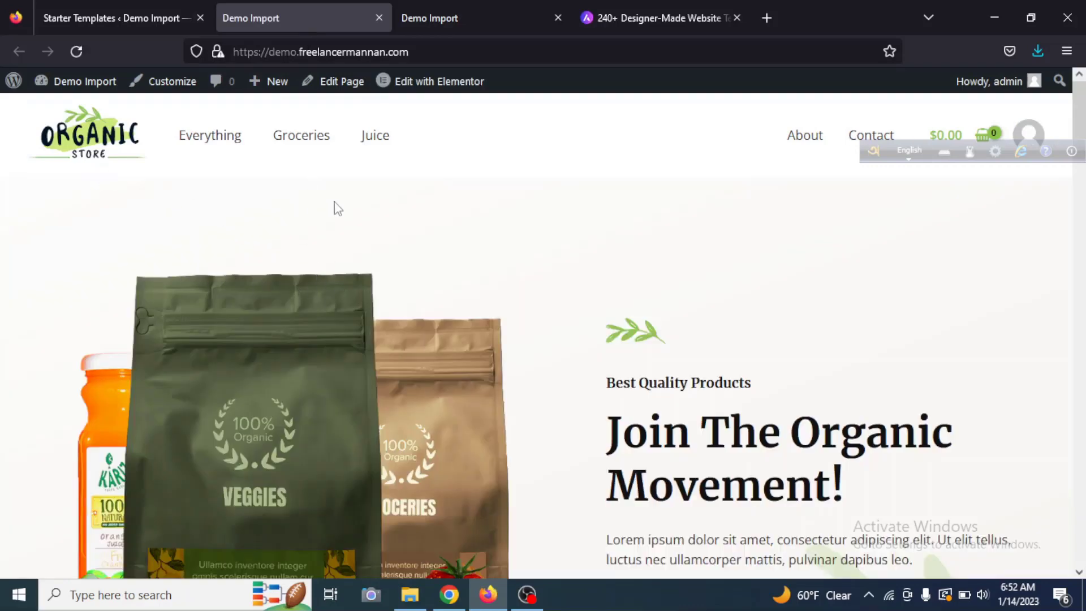
{"action": "scroll", "coordinate": [431, 232], "scroll_direction": "down", "scroll_amount": 5}
{"action": "scroll", "coordinate": [432, 231], "scroll_direction": "down", "scroll_amount": 12}
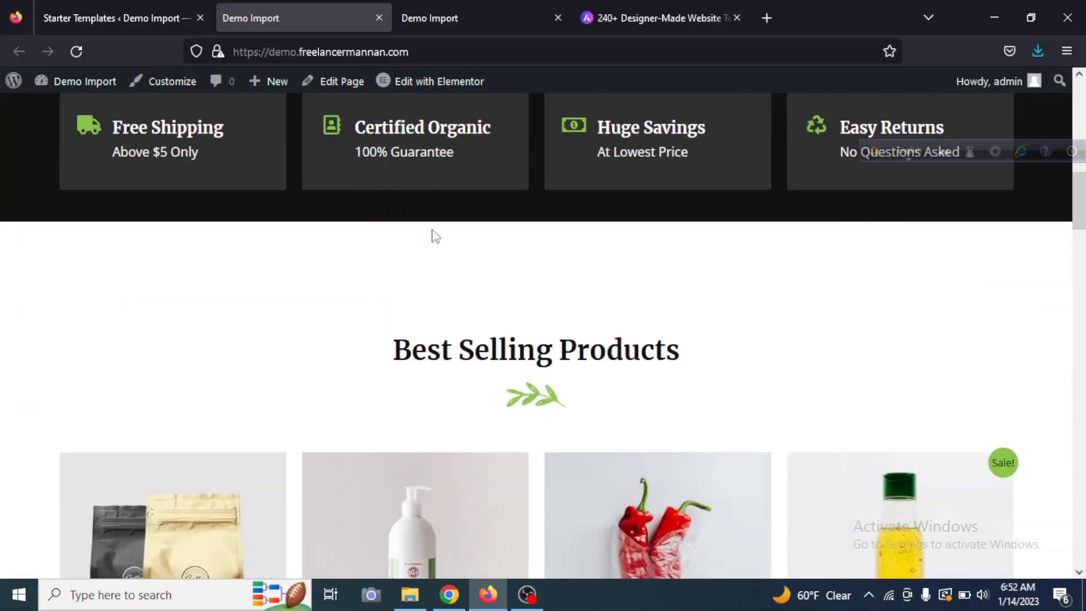
{"action": "scroll", "coordinate": [435, 237], "scroll_direction": "down", "scroll_amount": 15}
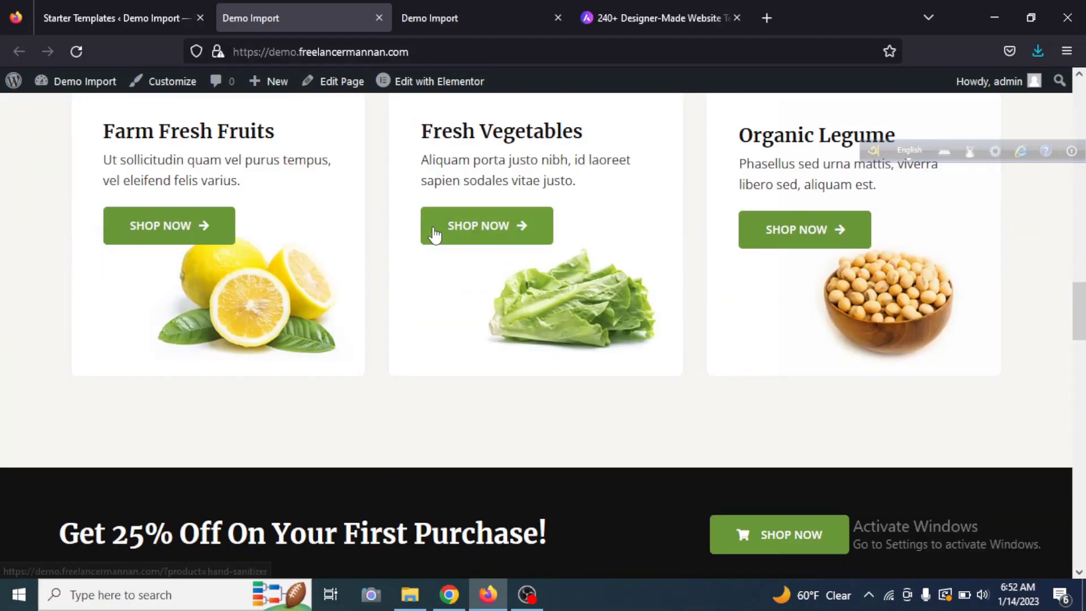
{"action": "scroll", "coordinate": [435, 231], "scroll_direction": "down", "scroll_amount": 15}
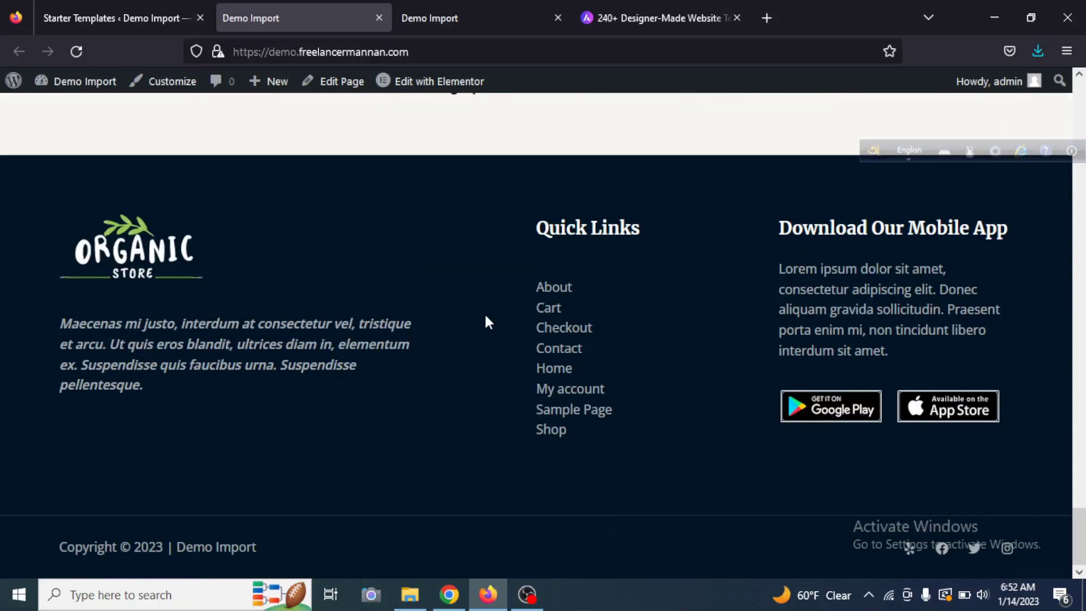
{"action": "scroll", "coordinate": [485, 320], "scroll_direction": "up", "scroll_amount": 15}
{"action": "scroll", "coordinate": [547, 281], "scroll_direction": "up", "scroll_amount": 15}
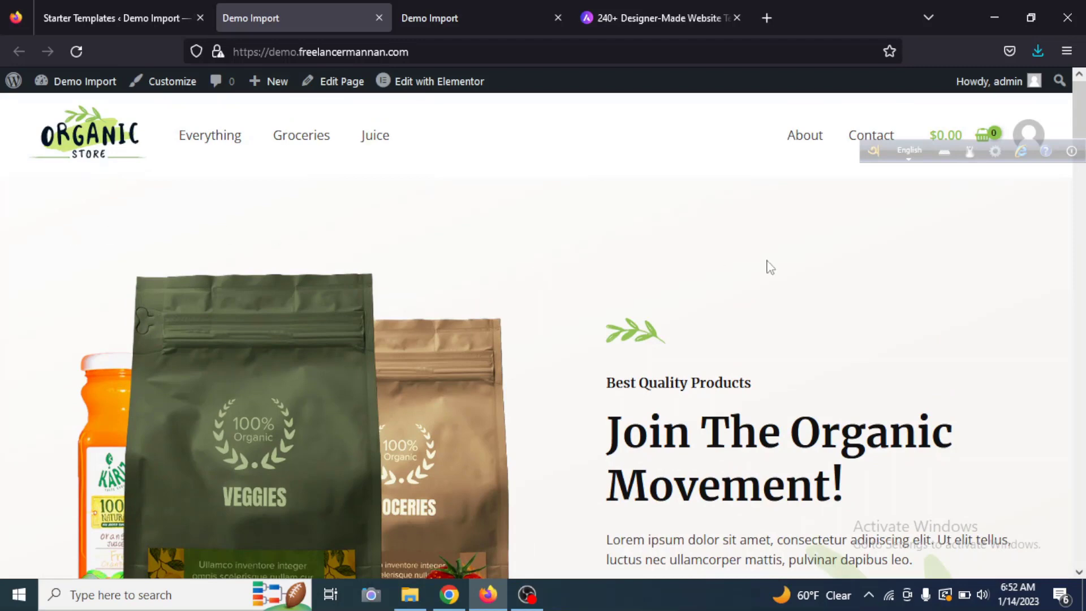
Open the store's Everything page and look through the full product listing
{"action": "left_click", "coordinate": [204, 137]}
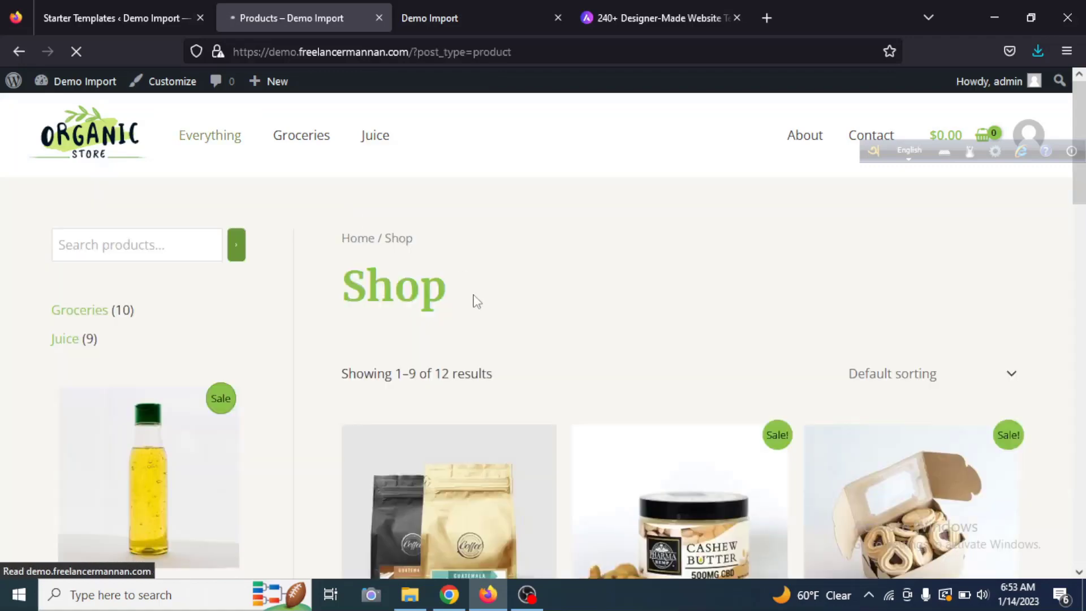
{"action": "scroll", "coordinate": [498, 311], "scroll_direction": "down", "scroll_amount": 10}
{"action": "scroll", "coordinate": [511, 313], "scroll_direction": "down", "scroll_amount": 10}
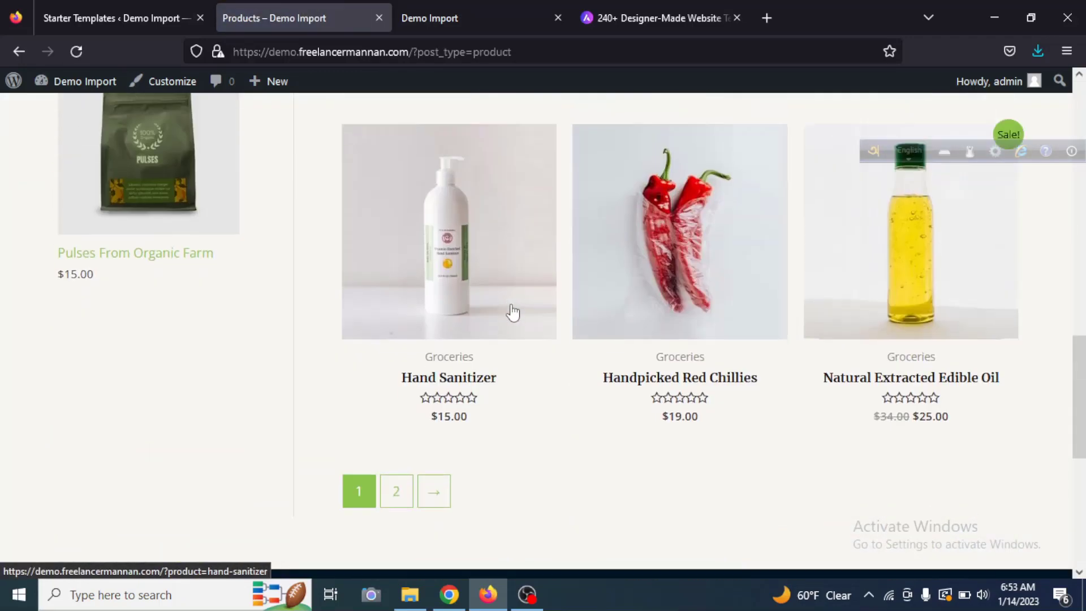
{"action": "scroll", "coordinate": [511, 301], "scroll_direction": "up", "scroll_amount": 12}
{"action": "scroll", "coordinate": [512, 309], "scroll_direction": "up", "scroll_amount": 8}
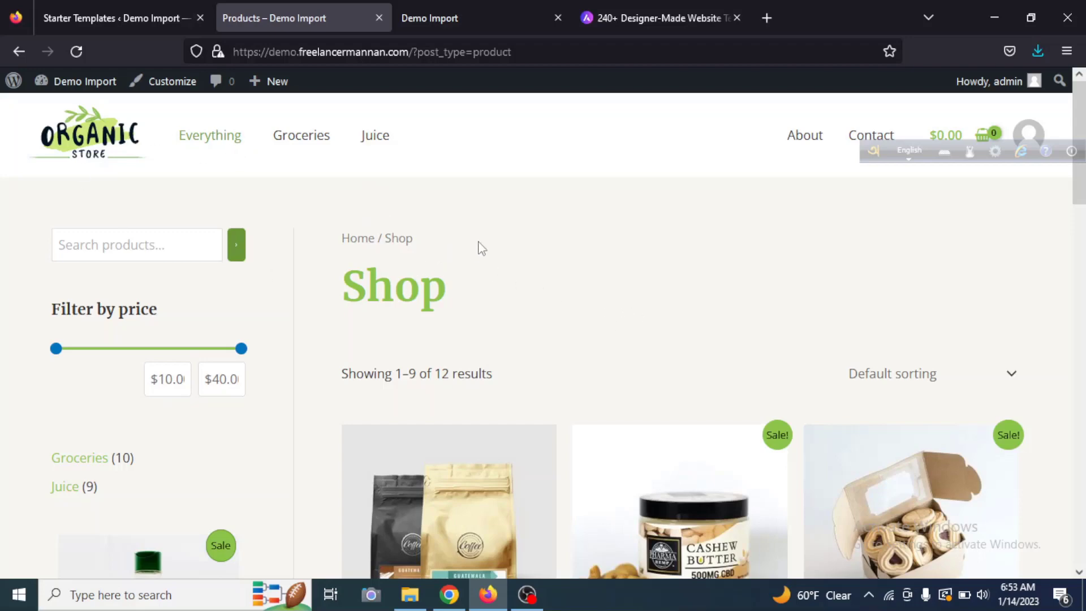
Review the products on the Groceries and Juice category pages
{"action": "left_click", "coordinate": [314, 149]}
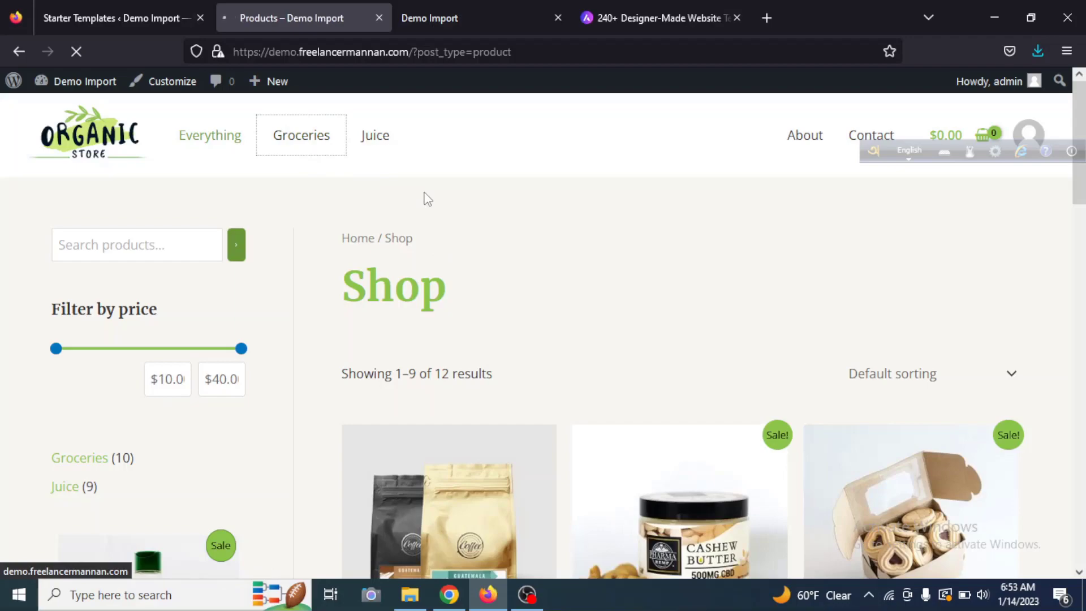
{"action": "scroll", "coordinate": [510, 315], "scroll_direction": "down", "scroll_amount": 20}
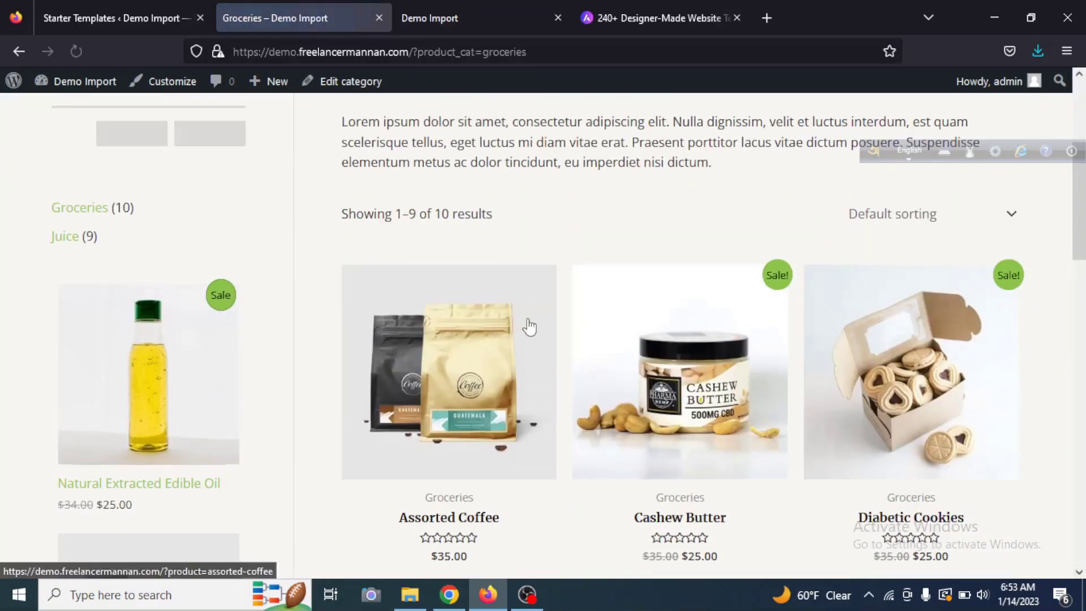
{"action": "scroll", "coordinate": [339, 305], "scroll_direction": "up", "scroll_amount": 20}
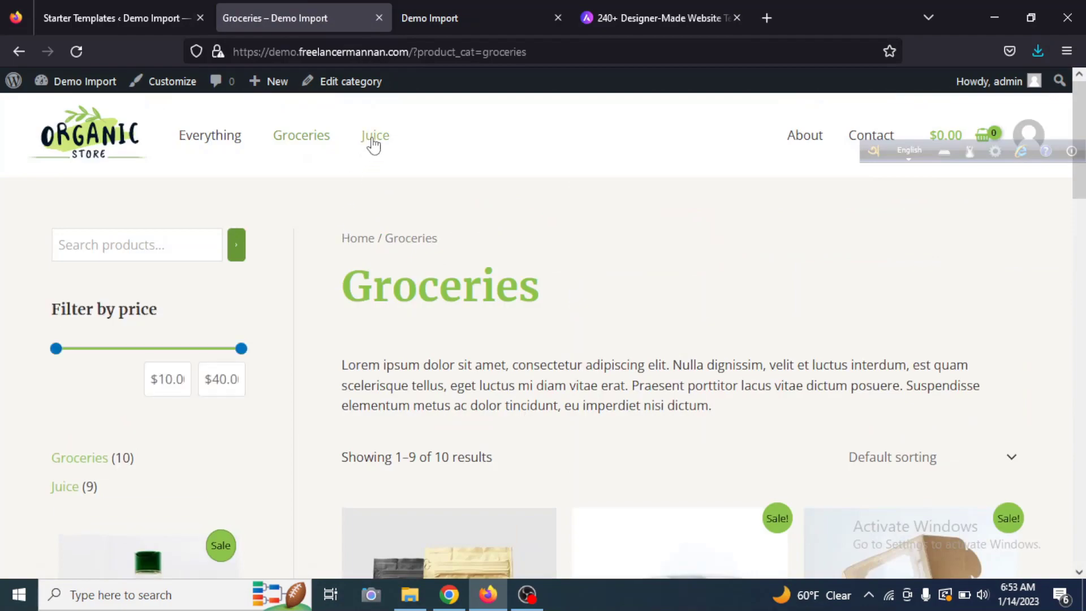
{"action": "left_click", "coordinate": [373, 141]}
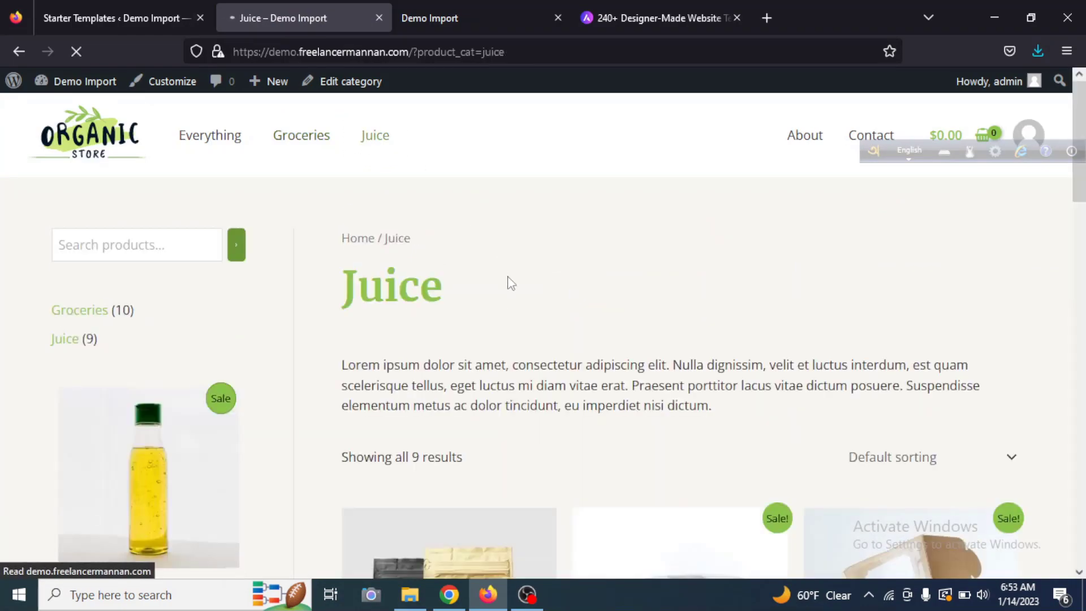
{"action": "scroll", "coordinate": [507, 281], "scroll_direction": "down", "scroll_amount": 10}
{"action": "scroll", "coordinate": [515, 306], "scroll_direction": "up", "scroll_amount": 10}
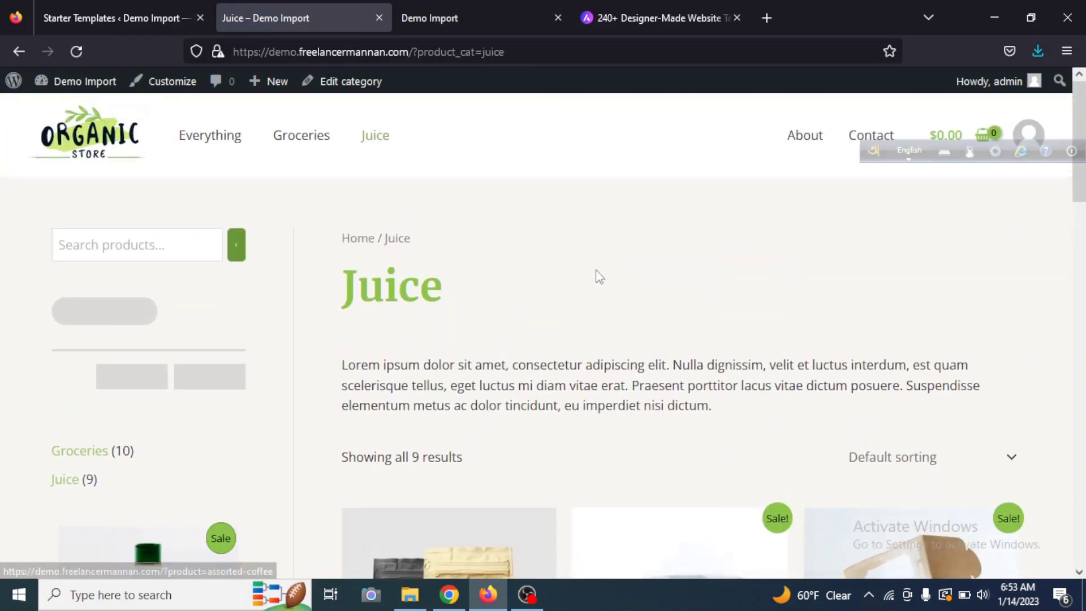
Open the site's About page and examine its sections from start to end
{"action": "left_click", "coordinate": [805, 139]}
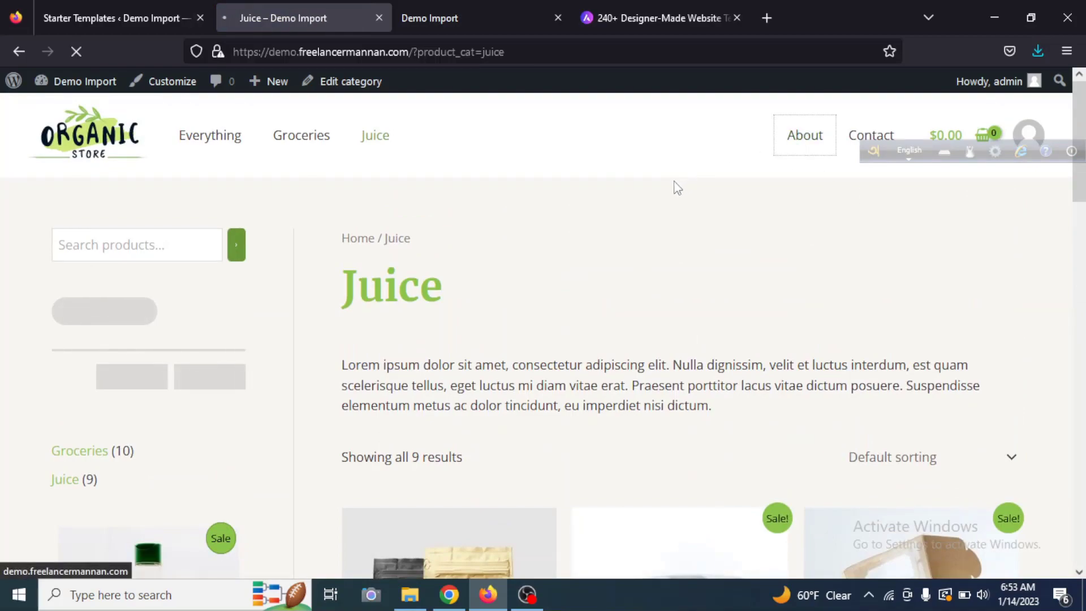
{"action": "scroll", "coordinate": [568, 272], "scroll_direction": "down", "scroll_amount": 10}
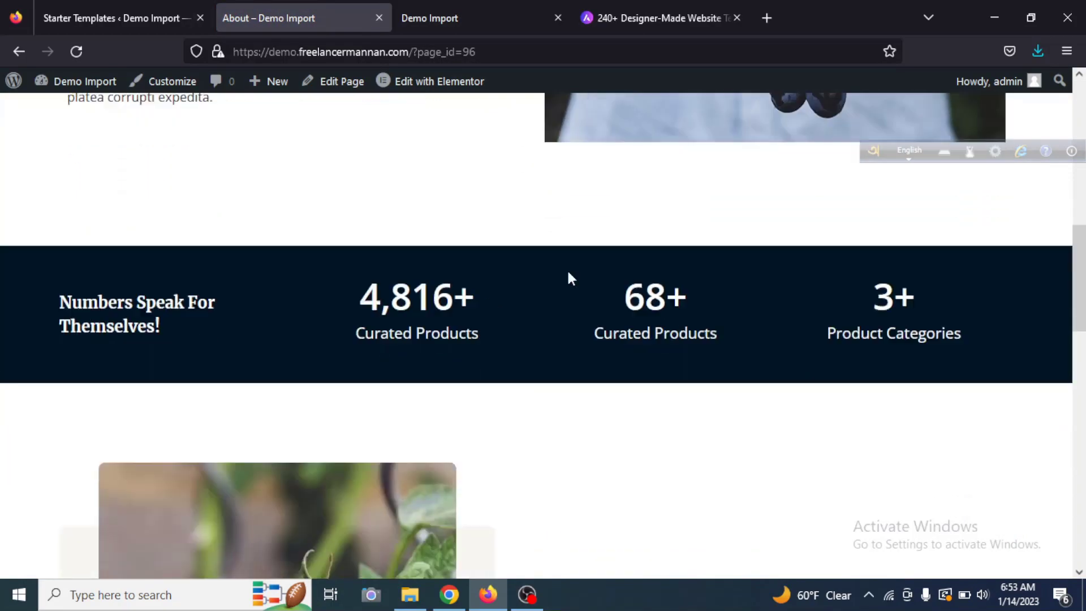
{"action": "scroll", "coordinate": [568, 272], "scroll_direction": "down", "scroll_amount": 15}
{"action": "scroll", "coordinate": [570, 265], "scroll_direction": "up", "scroll_amount": 10}
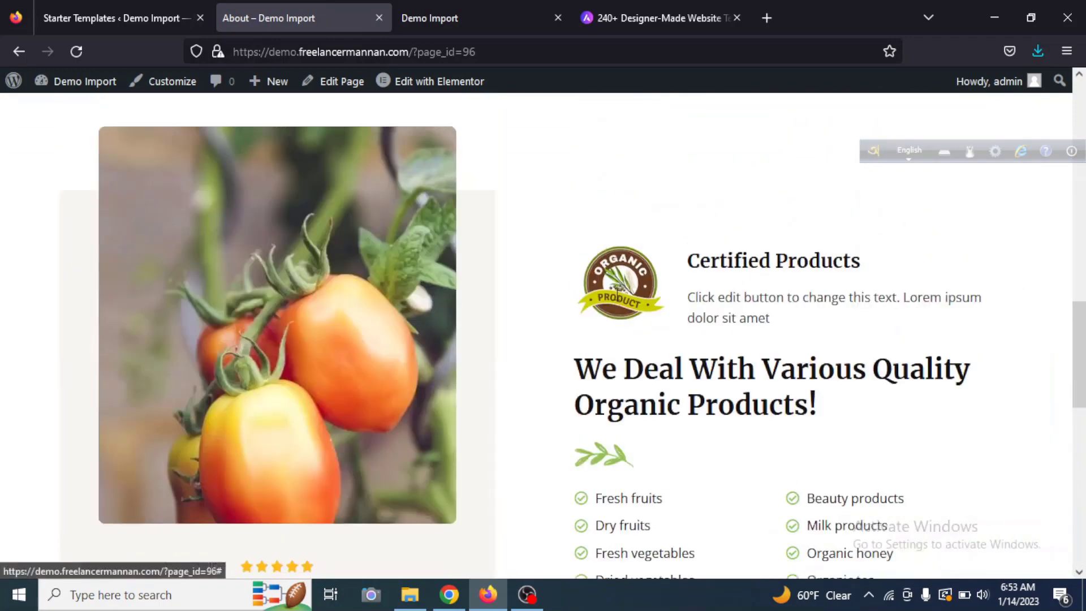
{"action": "scroll", "coordinate": [616, 290], "scroll_direction": "up", "scroll_amount": 10}
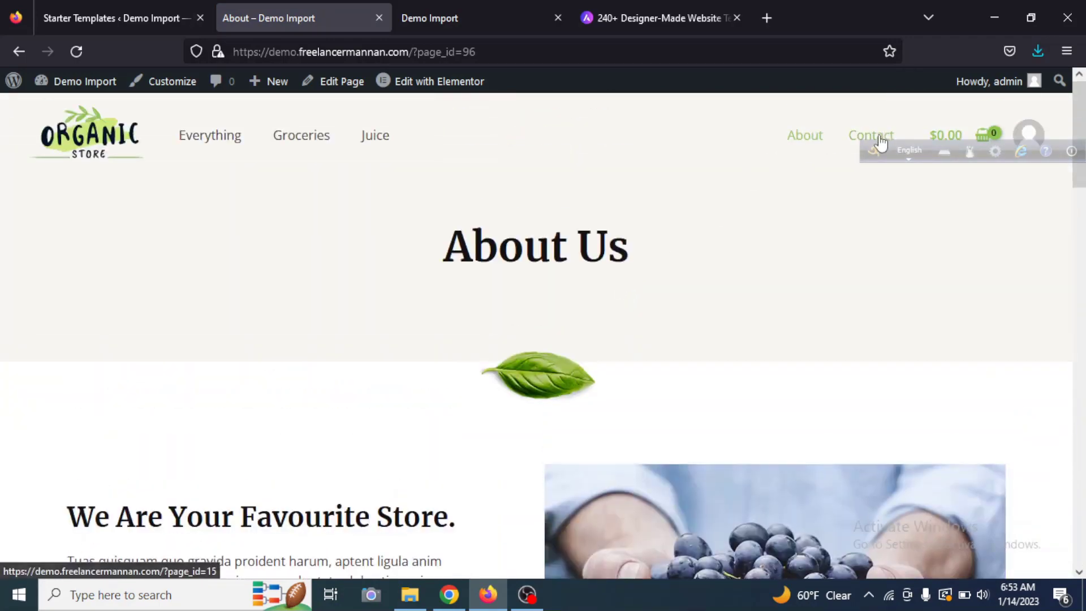
Open the site's Contact page and examine its contact details, question list and footer
{"action": "left_click", "coordinate": [879, 138]}
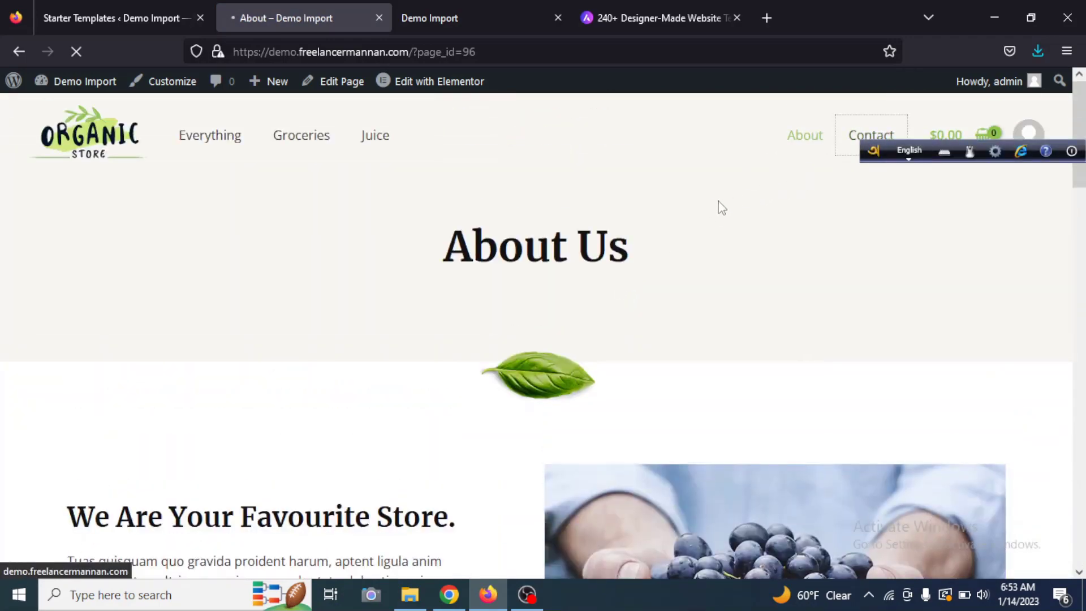
{"action": "scroll", "coordinate": [607, 235], "scroll_direction": "down", "scroll_amount": 10}
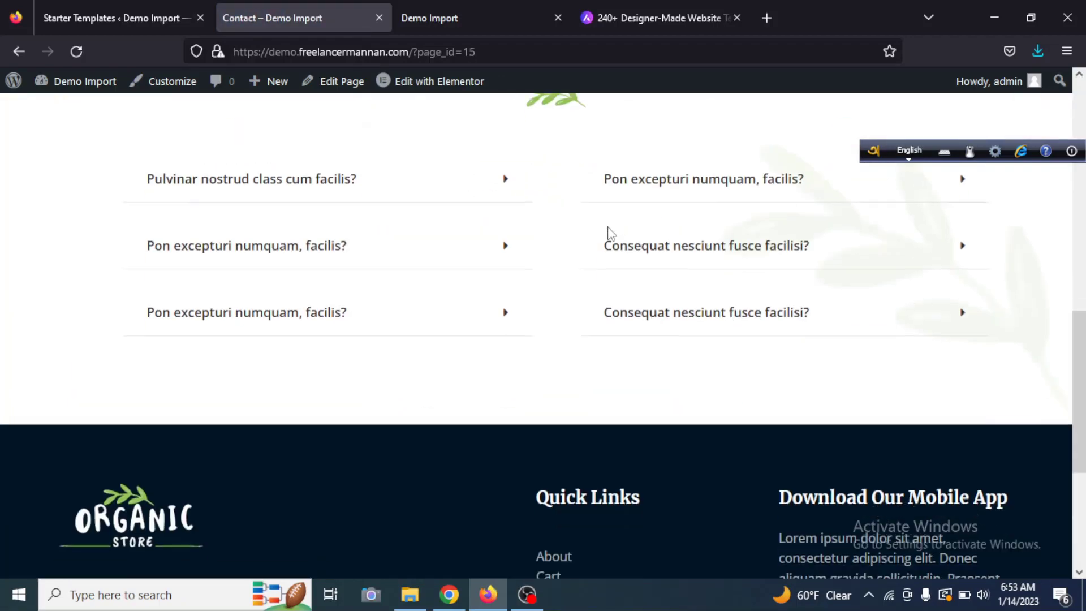
{"action": "scroll", "coordinate": [610, 232], "scroll_direction": "down", "scroll_amount": 5}
{"action": "scroll", "coordinate": [609, 255], "scroll_direction": "up", "scroll_amount": 15}
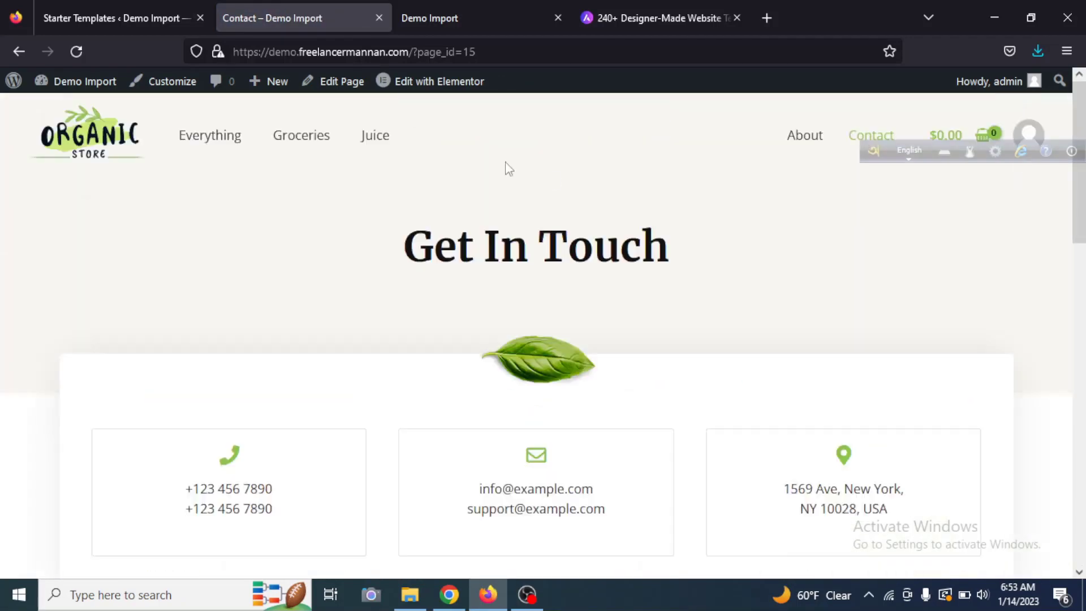